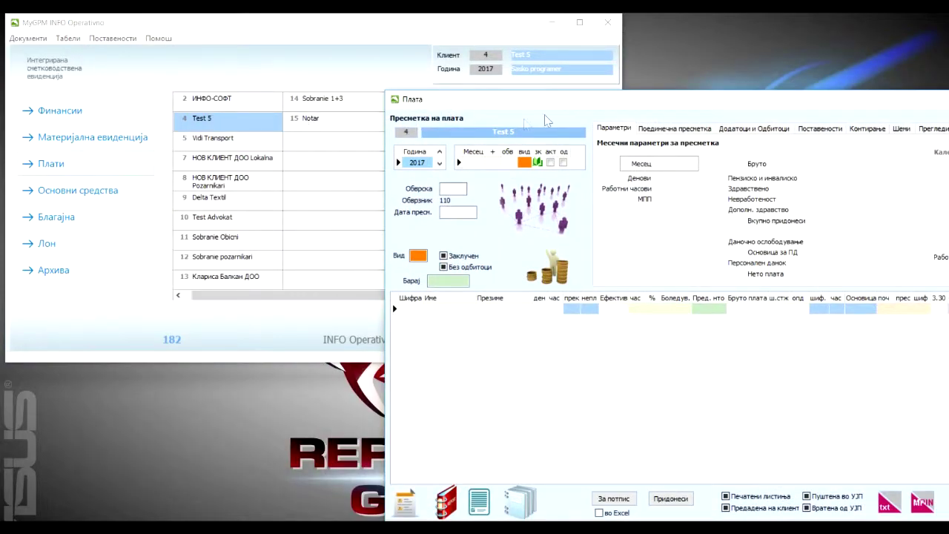
# Move the payroll window fully into view and select 2017 as the payroll year
pyautogui.moveTo(571, 106); pyautogui.dragTo(291, 64)
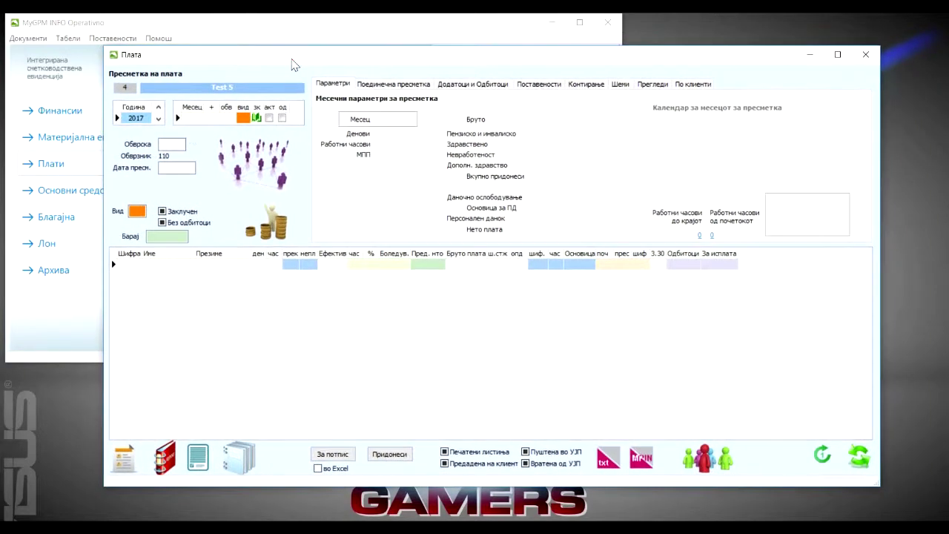
pyautogui.click(136, 117)
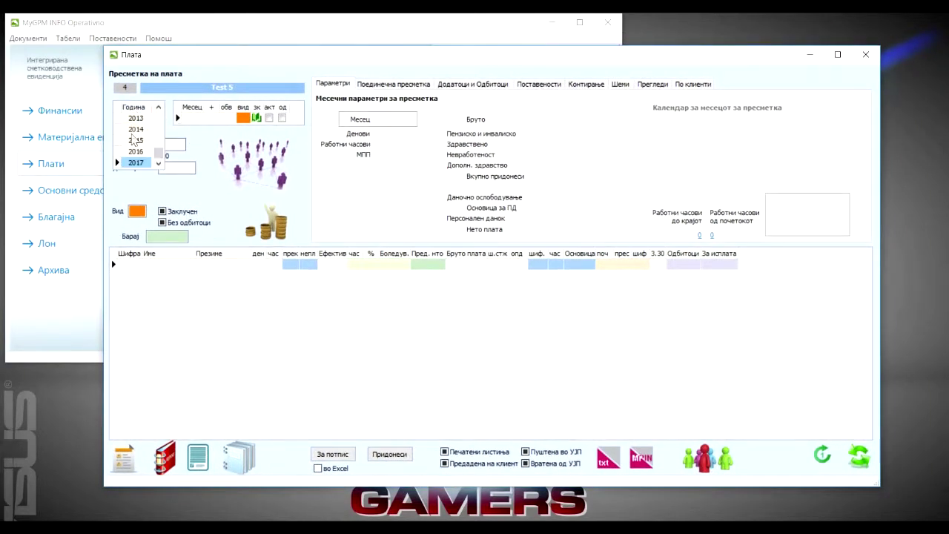
pyautogui.click(137, 162)
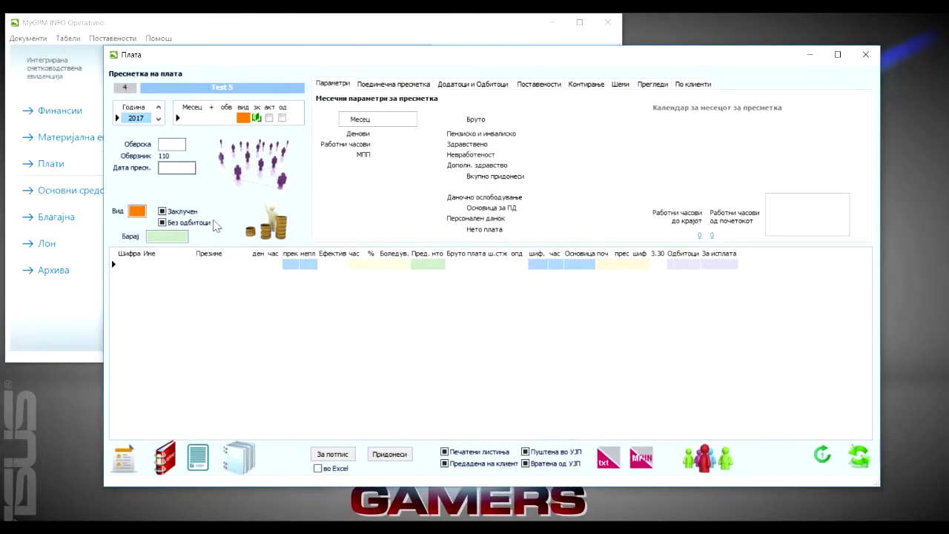
pyautogui.click(194, 112)
pyautogui.click(195, 111)
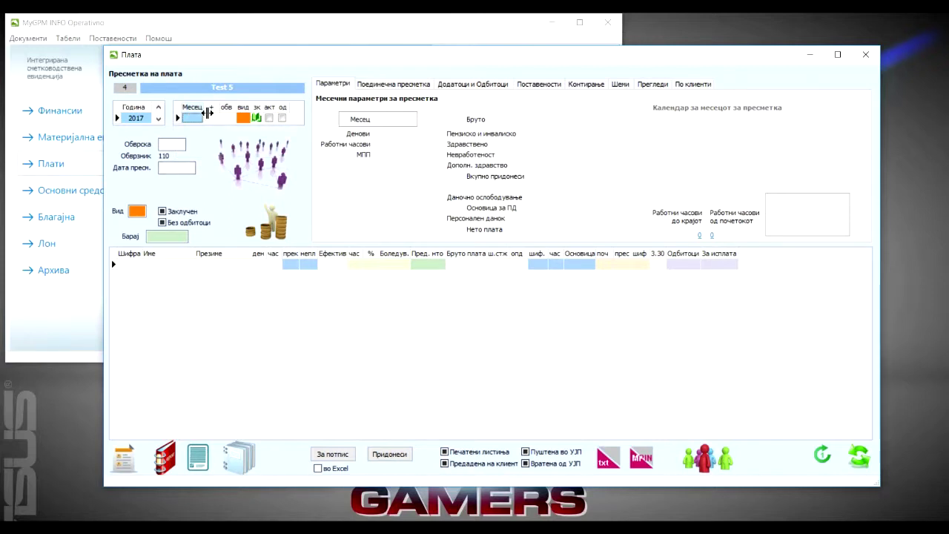
pyautogui.click(169, 145)
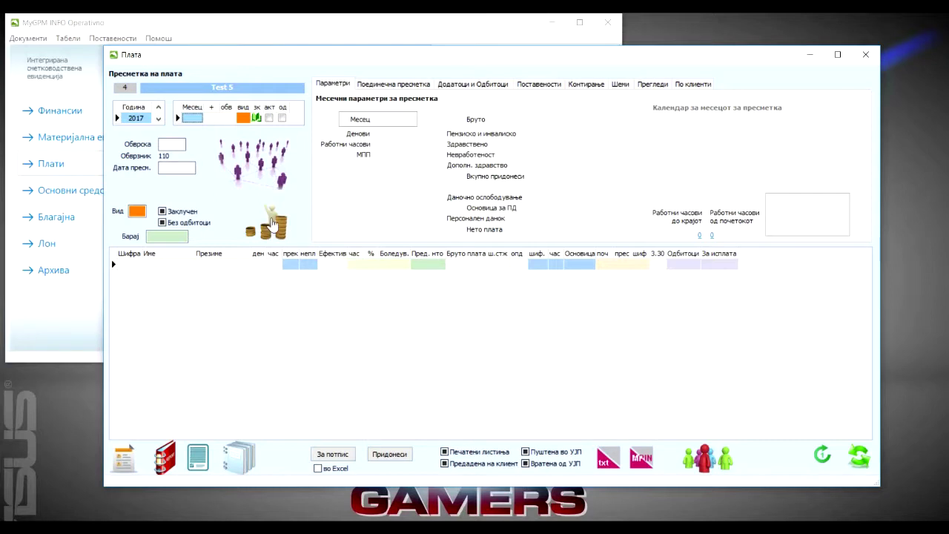
# Form a new payroll calculation for month 05 of 2017
pyautogui.click(271, 223)
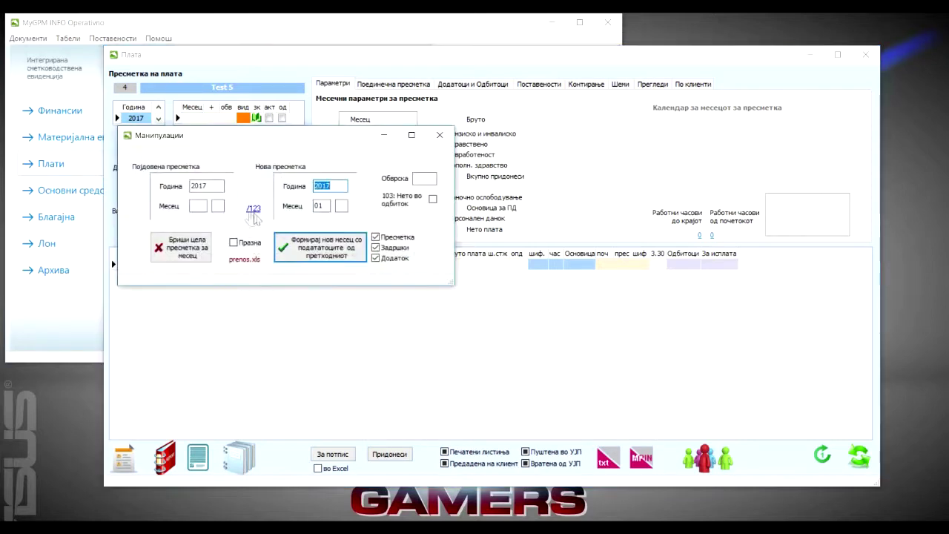
pyautogui.click(322, 207)
pyautogui.click(321, 186)
pyautogui.click(312, 251)
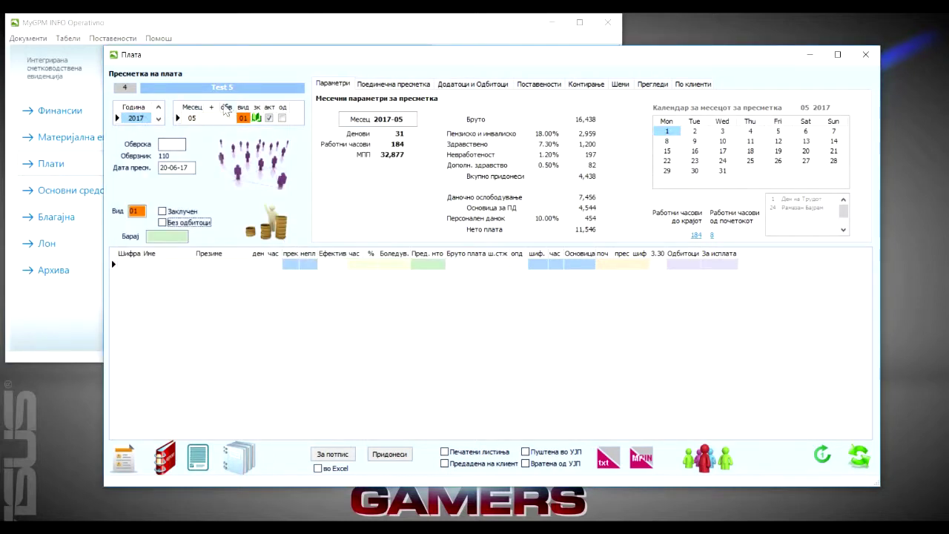
# Set the Обврска code of the May calculation to 101 and consult the list of employees
pyautogui.click(163, 143)
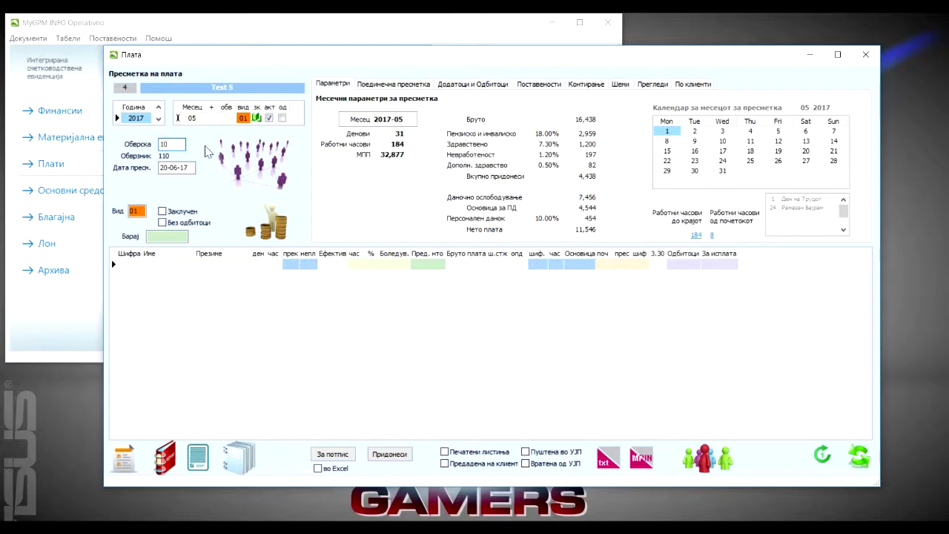
pyautogui.press('Return')
pyautogui.click(698, 458)
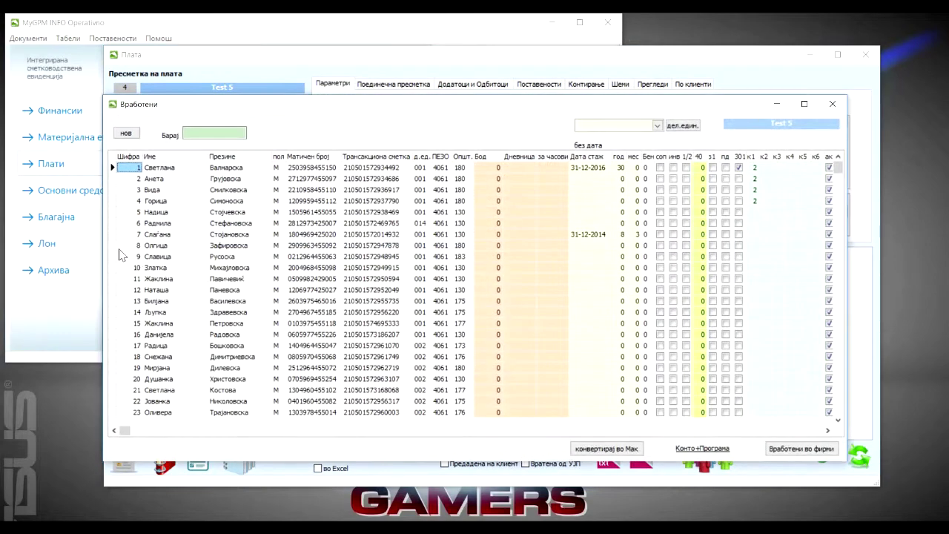
pyautogui.click(831, 104)
# Add the employees with codes 1, 2, 3, 4 and 5 to the May 2017 payroll
pyautogui.click(129, 264)
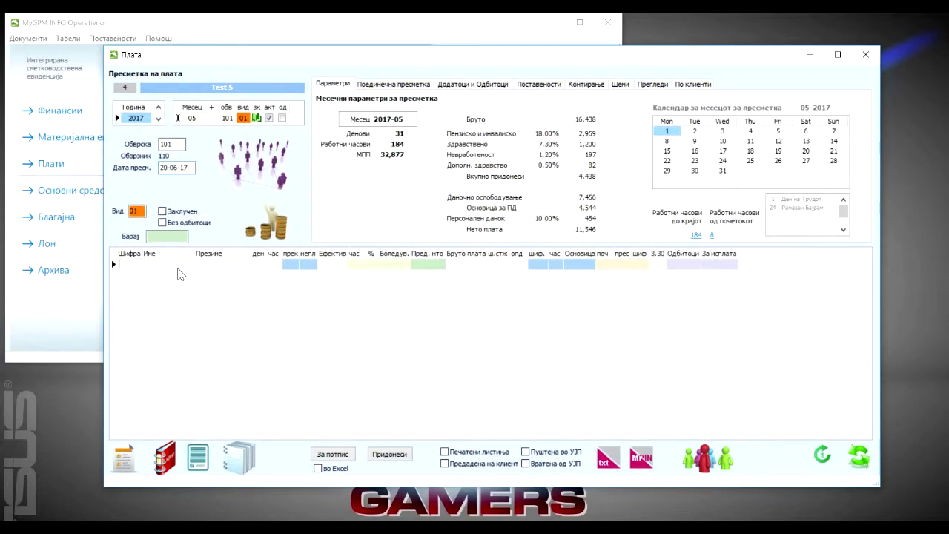
pyautogui.write('1')
pyautogui.press('Return')
pyautogui.write('2')
pyautogui.press('Return')
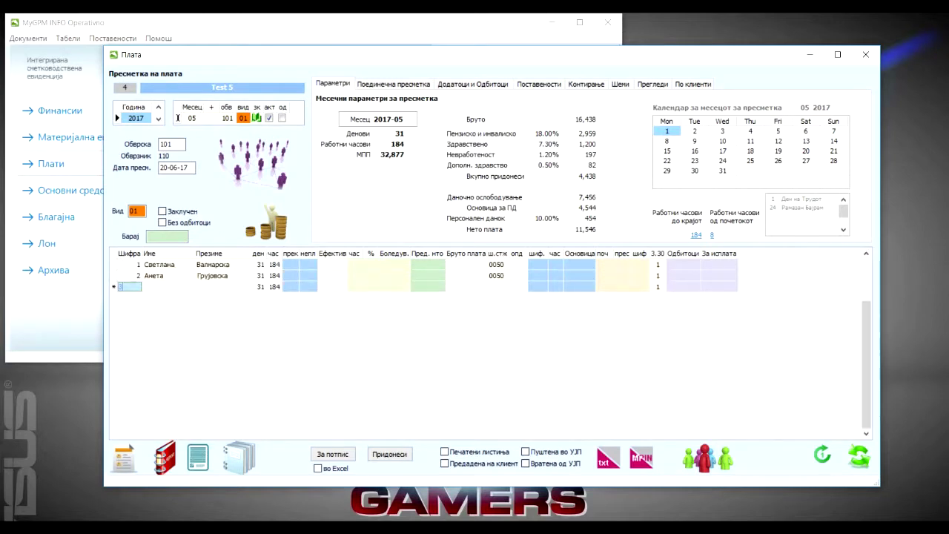
pyautogui.write('3')
pyautogui.press('Return')
pyautogui.write('4')
pyautogui.press('Return')
pyautogui.write('5')
pyautogui.press('Return')
pyautogui.press('Up')
pyautogui.press('Up')
pyautogui.press('Up')
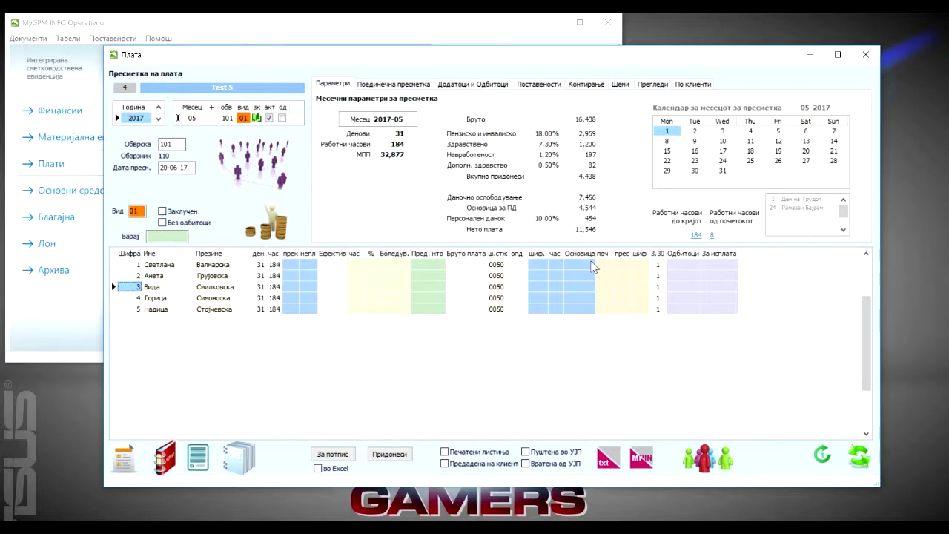
# Set the start day (поч) to 1 for all five employees
pyautogui.click(608, 264)
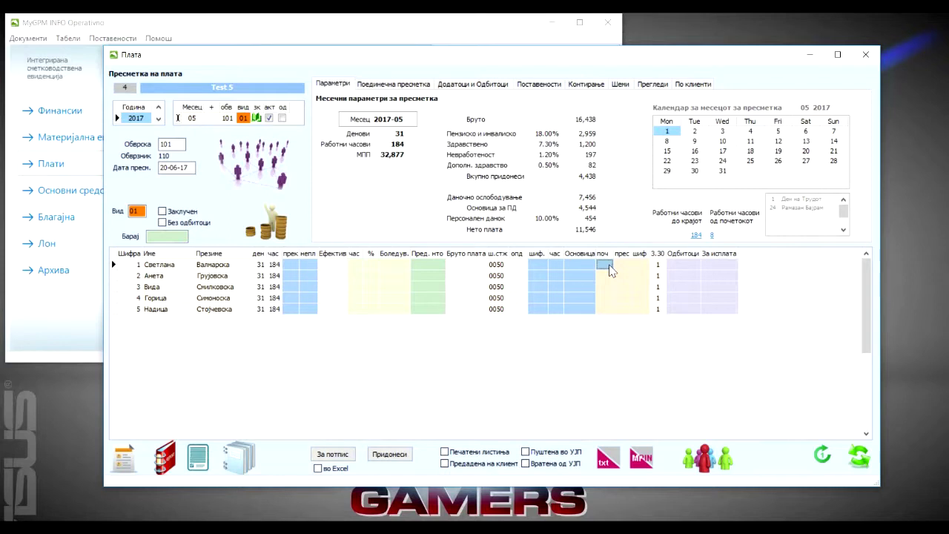
pyautogui.write('1')
pyautogui.press('Down')
pyautogui.write('1')
pyautogui.press('Down')
pyautogui.write('1')
pyautogui.press('Down')
pyautogui.press('1')
pyautogui.press('Down')
pyautogui.write('1')
pyautogui.press('Up')
pyautogui.press('Up')
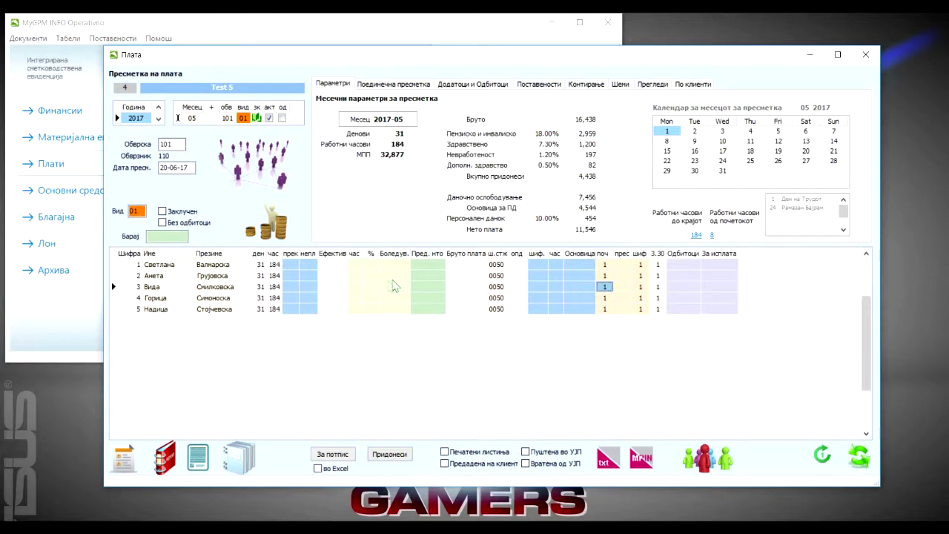
# Enter a predefined net pay (Пред. нто) of 12000 for employees 1 and 3, and 1200 for employee 2
pyautogui.click(433, 265)
pyautogui.write('12')
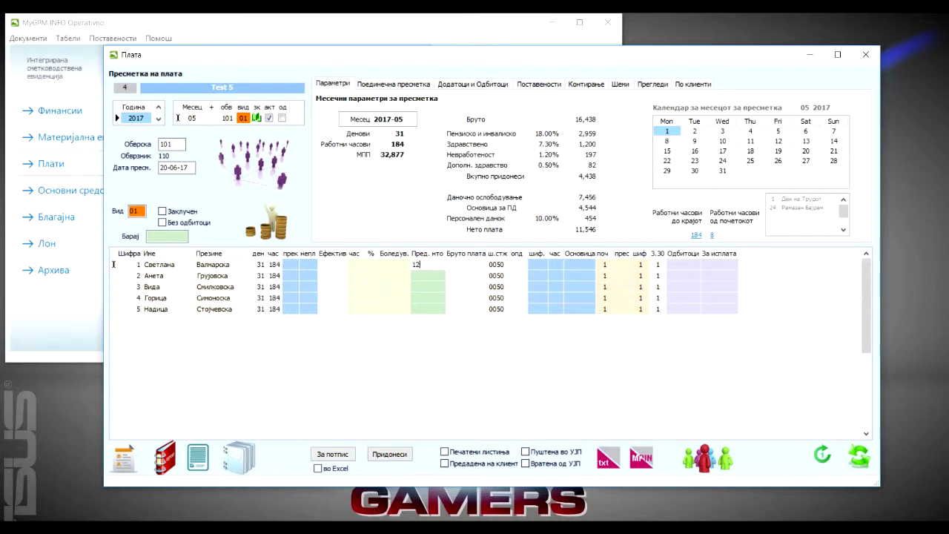
pyautogui.write(',000')
pyautogui.press('Return')
pyautogui.write('1200')
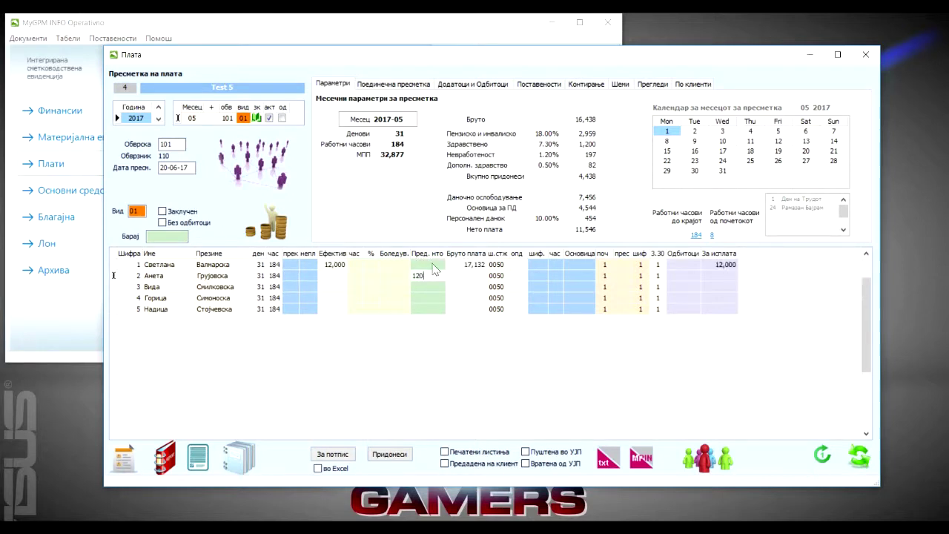
pyautogui.press('Return')
pyautogui.write('12000')
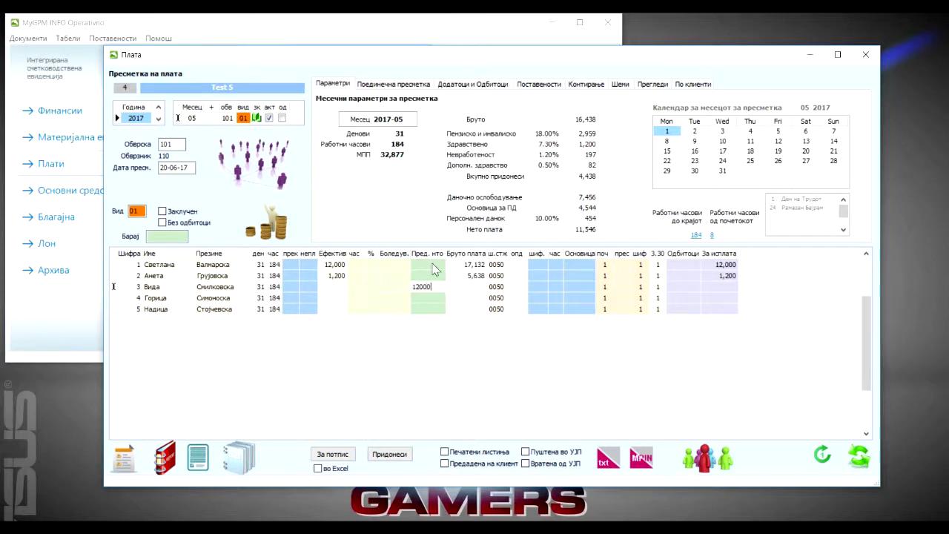
pyautogui.press('Return')
# Correct employee 2's predefined net pay to 12000 and enter 12000 for employees 4 and 5
pyautogui.press('Up')
pyautogui.press('Up')
pyautogui.write('12000')
pyautogui.press('Return')
pyautogui.press('Down')
pyautogui.write('12000')
pyautogui.press('Return')
pyautogui.write('120')
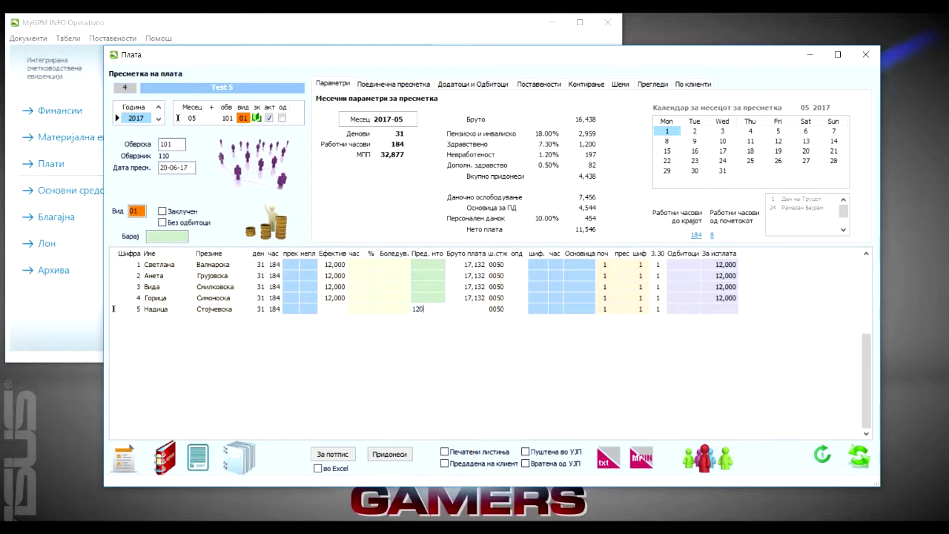
pyautogui.press('Return')
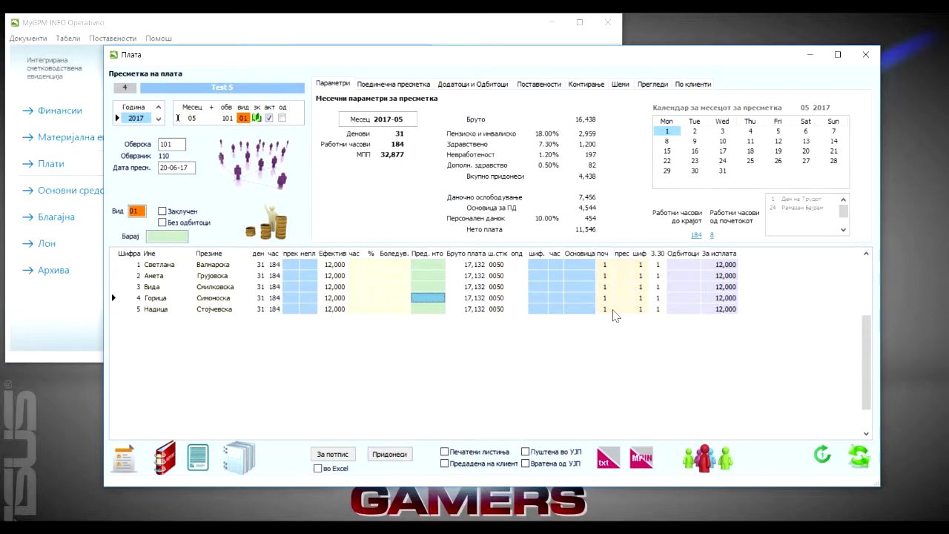
# Set the end day (прес) to 31 for employee 5
pyautogui.click(623, 308)
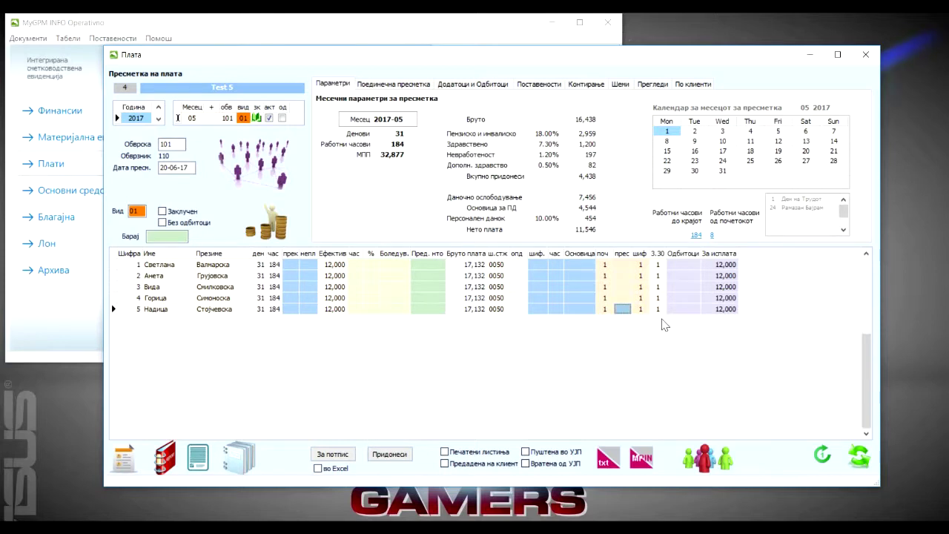
pyautogui.write('31')
pyautogui.press('Return')
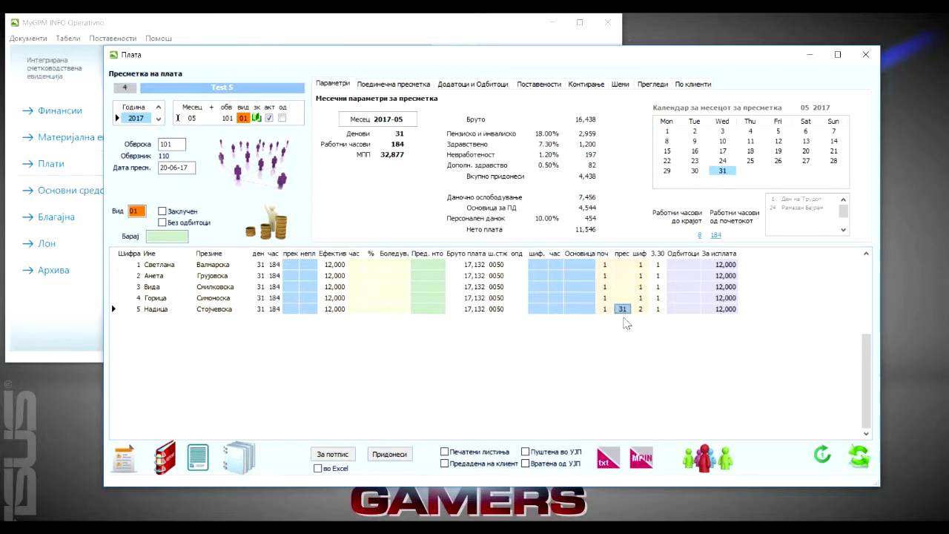
pyautogui.click(641, 309)
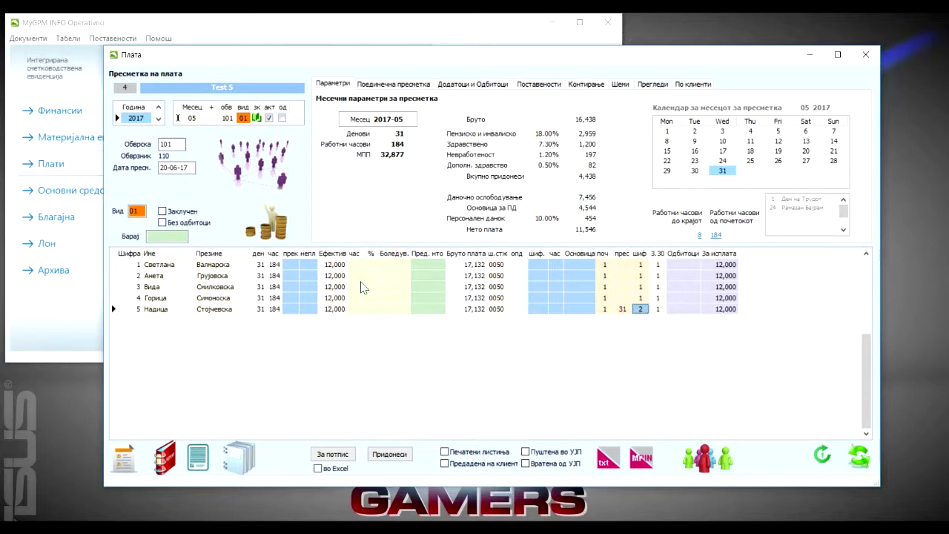
# Set employee 2's predefined net pay to 15000
pyautogui.click(432, 275)
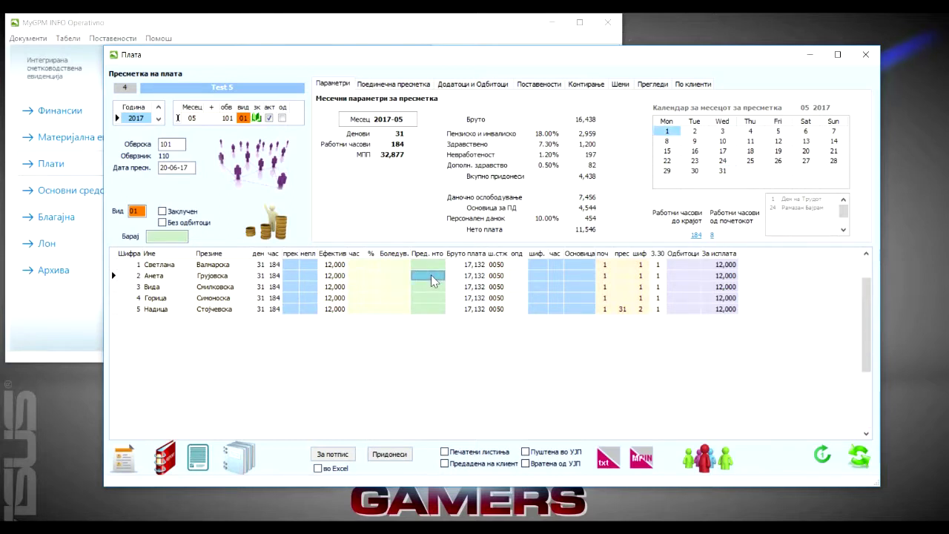
pyautogui.write('15000')
pyautogui.click(433, 282)
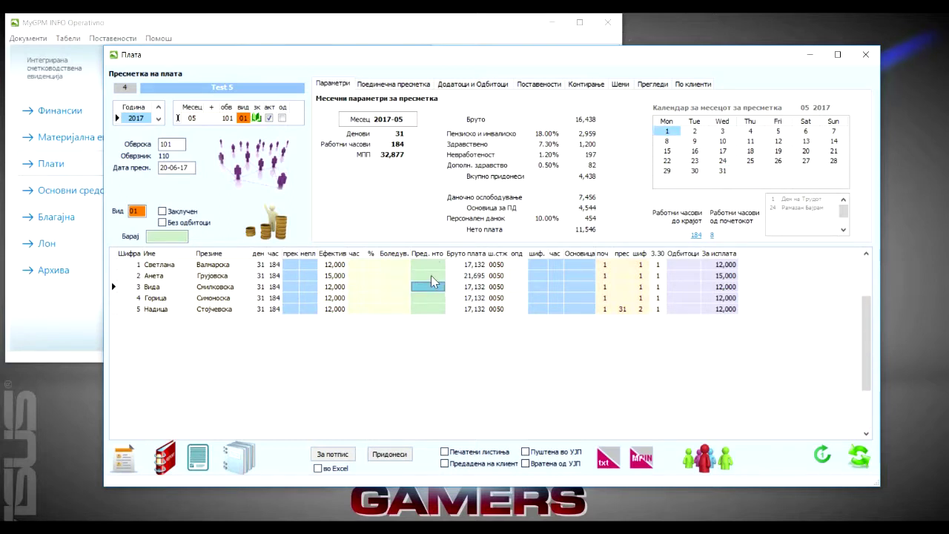
pyautogui.click(431, 276)
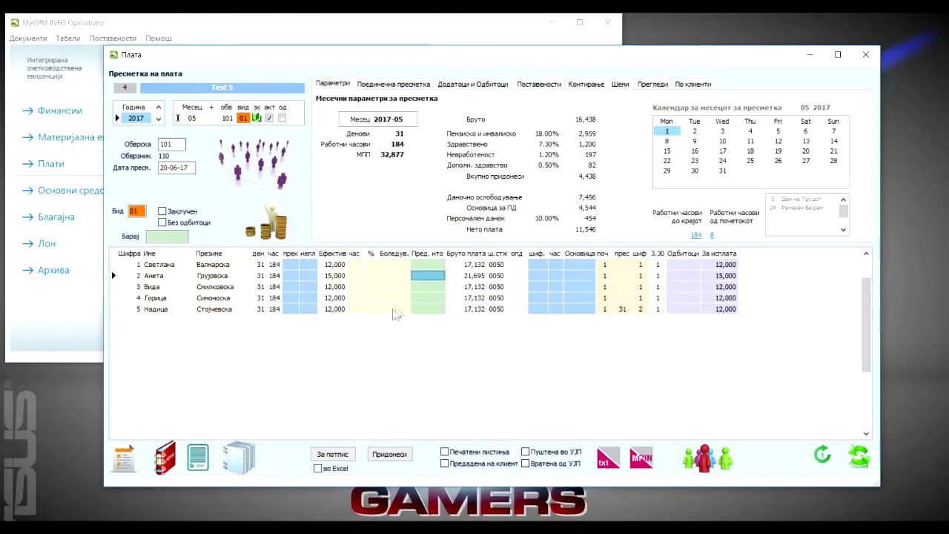
# Form the new payroll month 06 of 2017 from the data of month 05, with Обврска 101
pyautogui.click(275, 225)
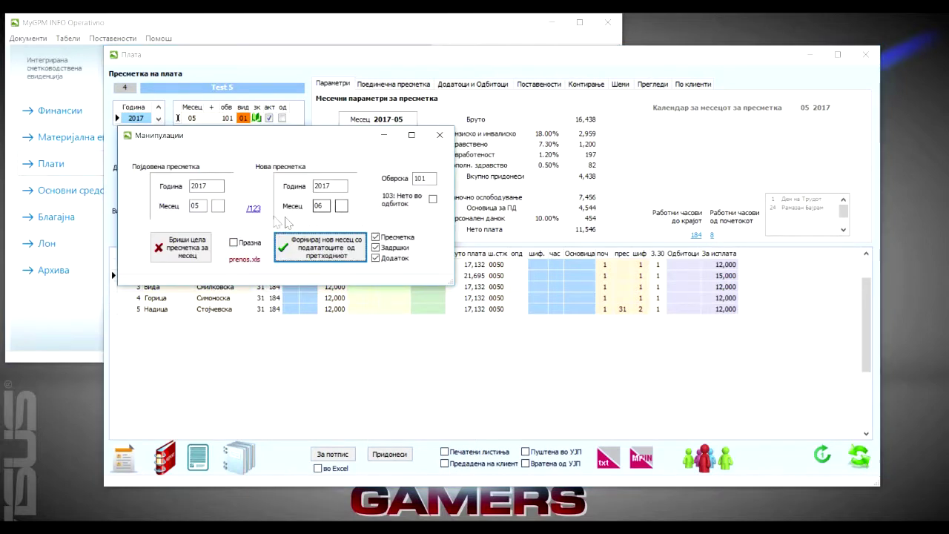
pyautogui.moveTo(210, 186); pyautogui.dragTo(190, 187)
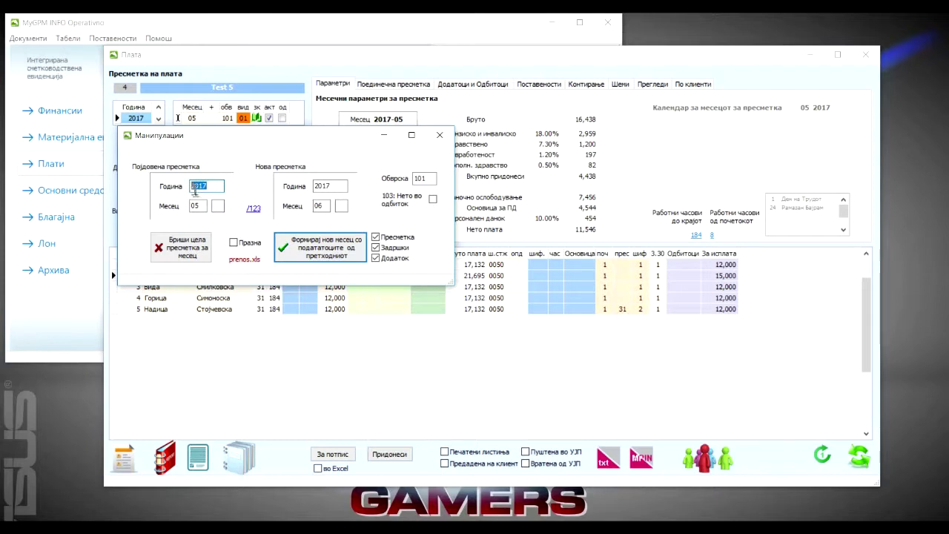
pyautogui.doubleClick(196, 206)
pyautogui.moveTo(336, 185); pyautogui.dragTo(314, 186)
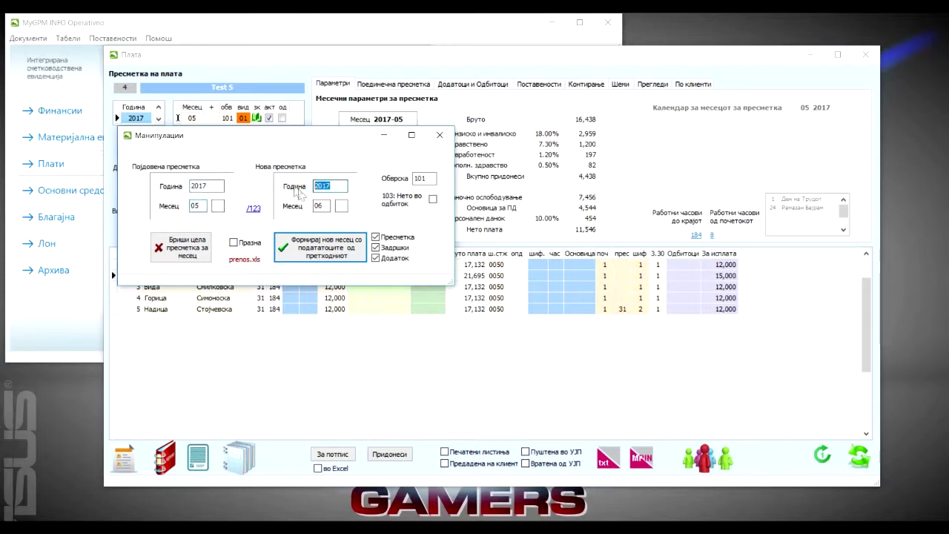
pyautogui.doubleClick(319, 205)
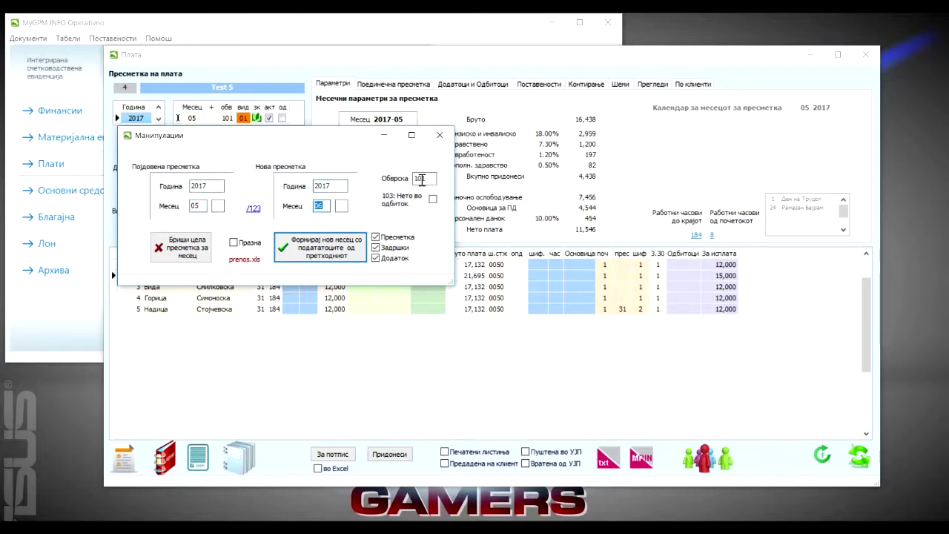
pyautogui.moveTo(432, 180); pyautogui.dragTo(408, 183)
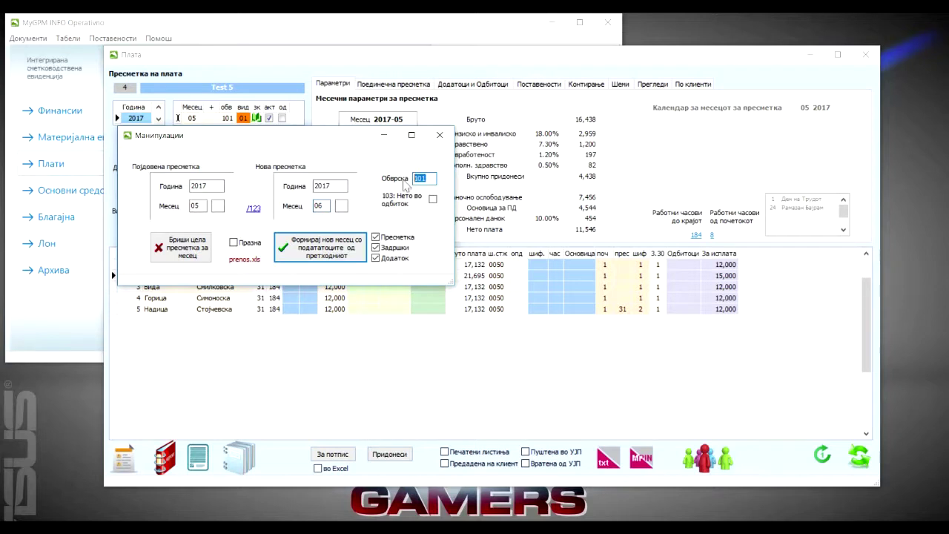
pyautogui.click(324, 252)
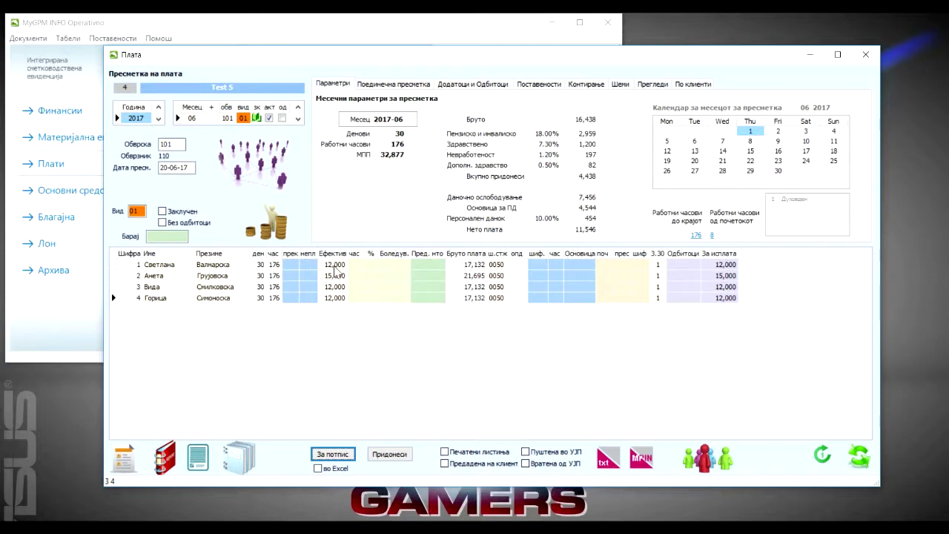
# Check the effective pay amounts carried into month 06, and switch to month 05 to compare them
pyautogui.click(333, 265)
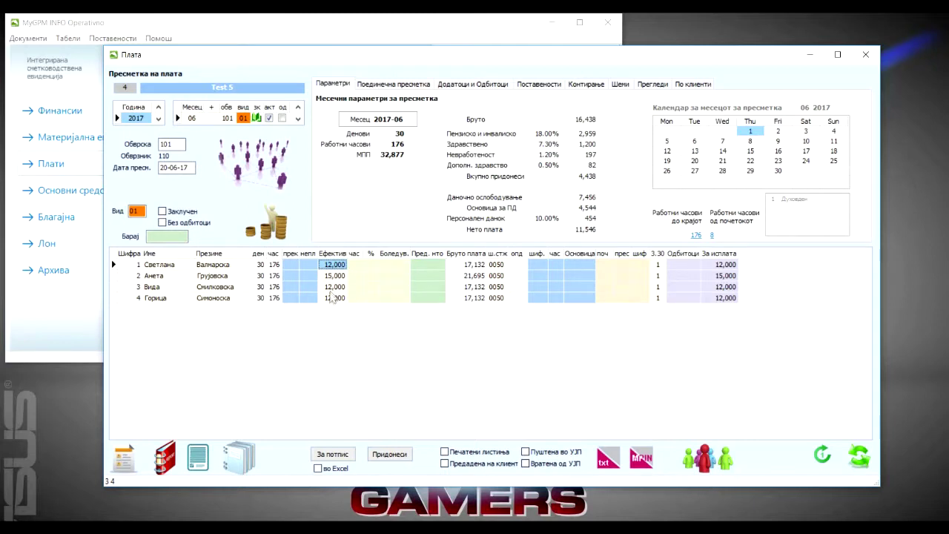
pyautogui.click(201, 118)
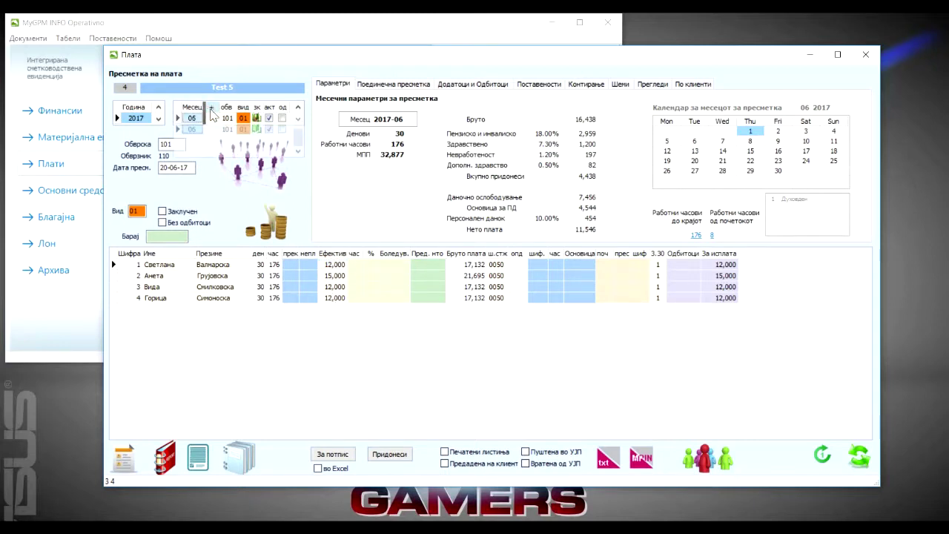
pyautogui.click(205, 126)
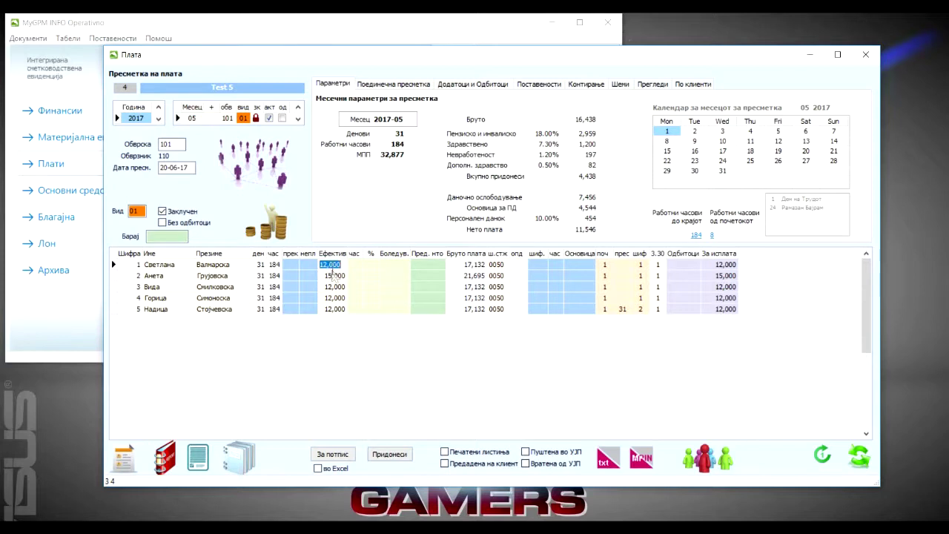
pyautogui.click(334, 287)
pyautogui.click(333, 297)
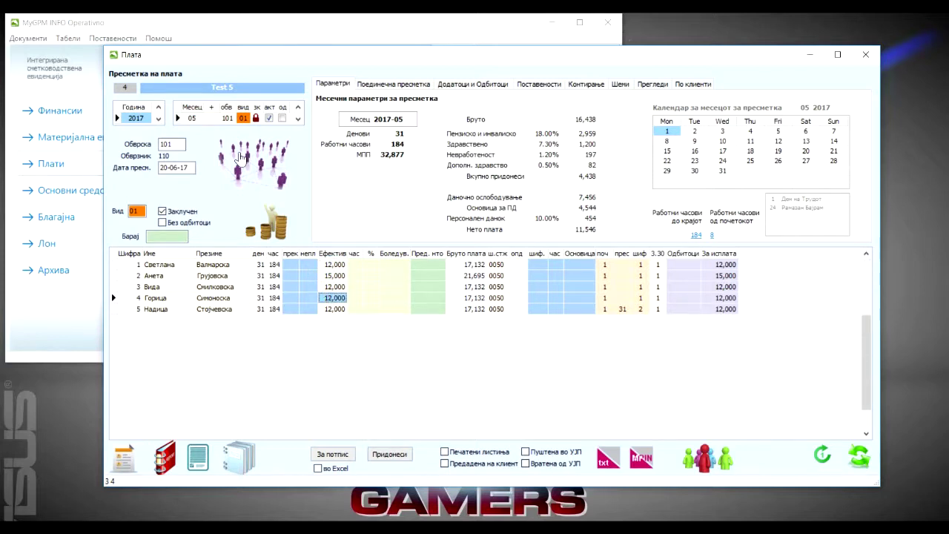
# Switch to the month 06 payroll and set employee 2's predefined net pay to 12000
pyautogui.click(211, 111)
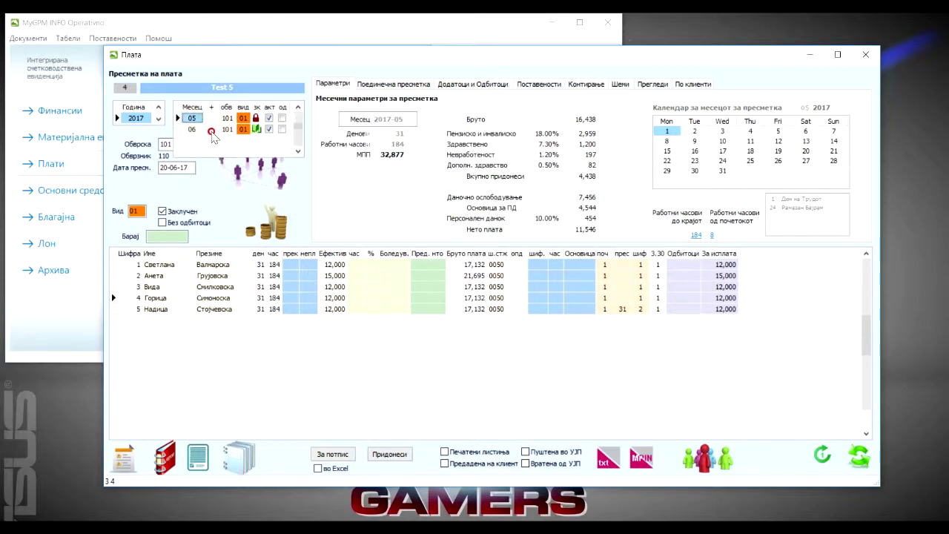
pyautogui.click(214, 136)
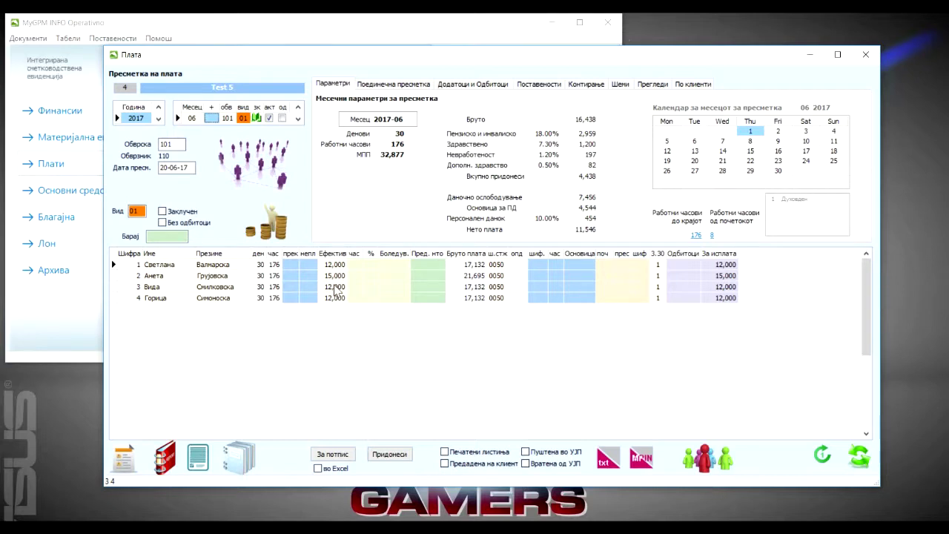
pyautogui.click(386, 275)
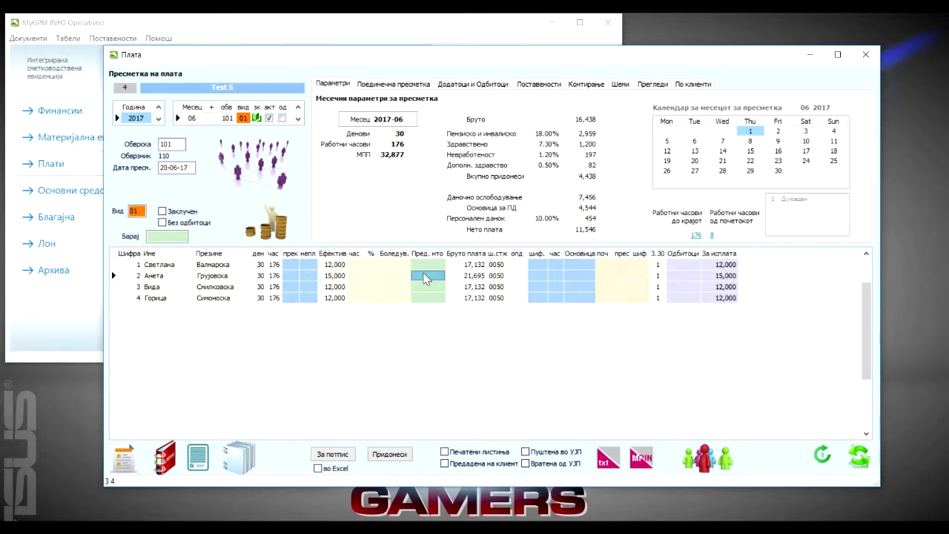
pyautogui.write('12000')
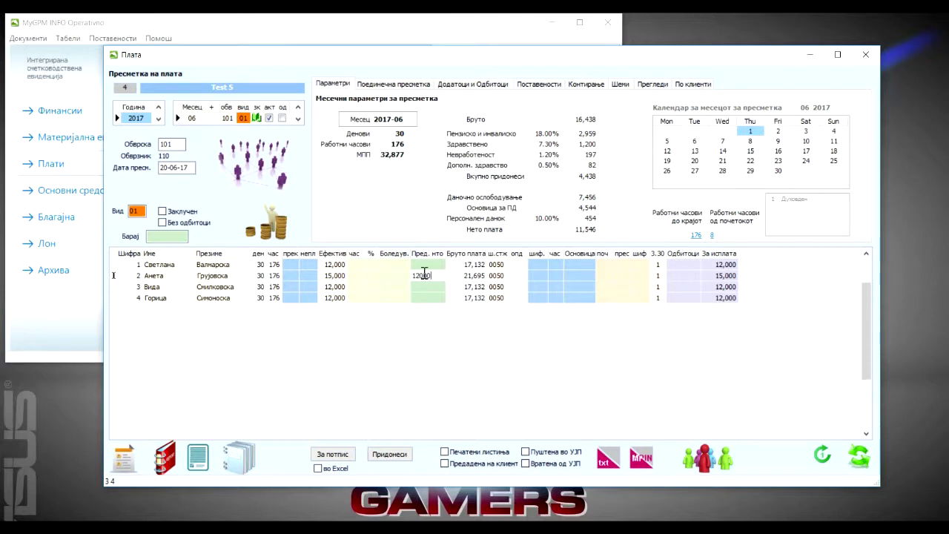
pyautogui.press('Return')
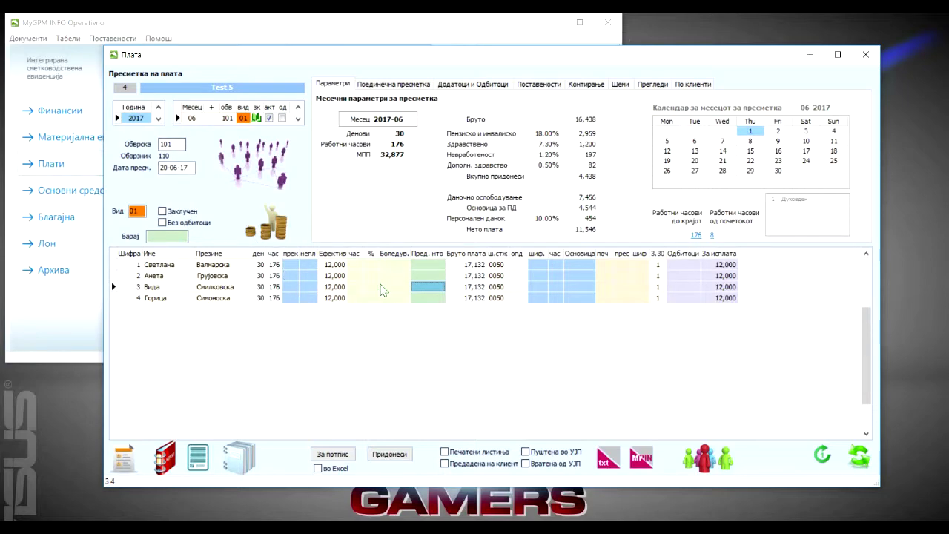
# Try to delete the entire payroll calculation for month 06 of 2017
pyautogui.moveTo(331, 55); pyautogui.dragTo(332, 76)
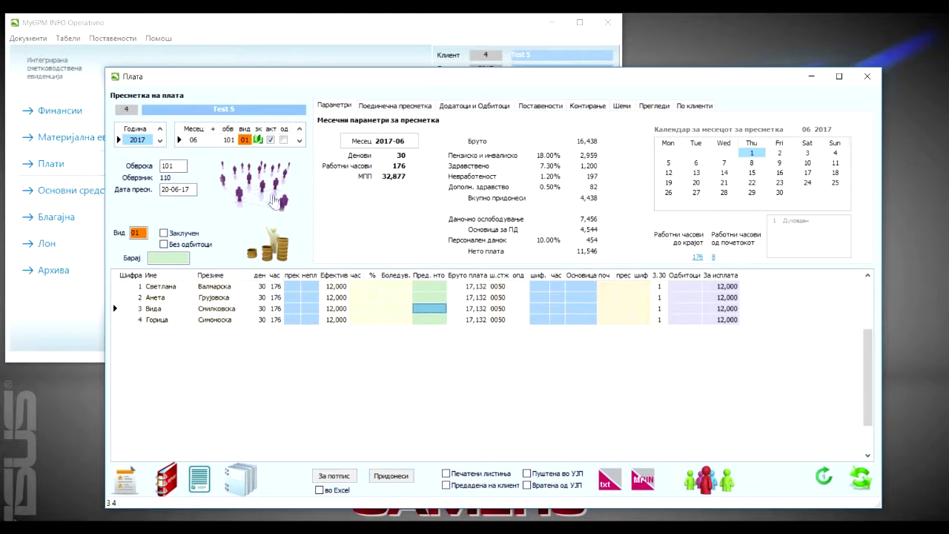
pyautogui.click(273, 247)
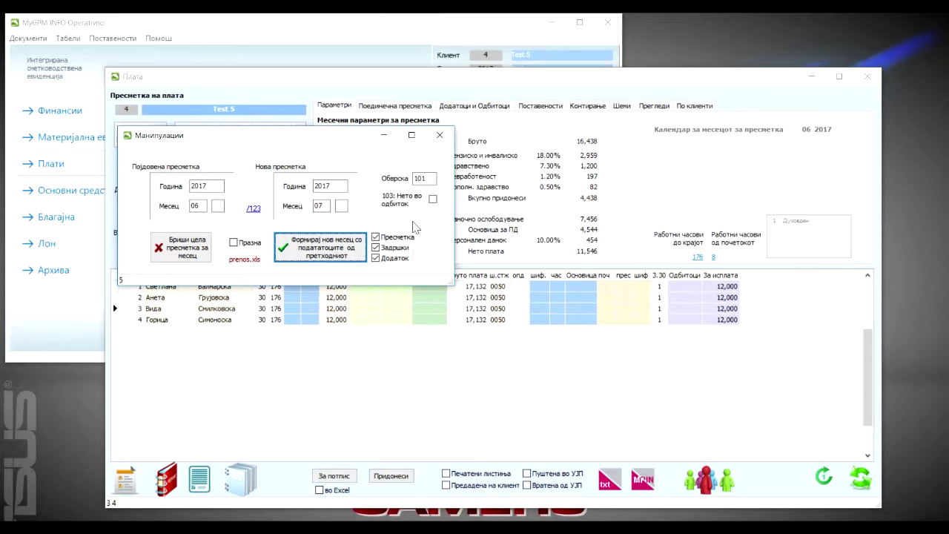
pyautogui.click(439, 135)
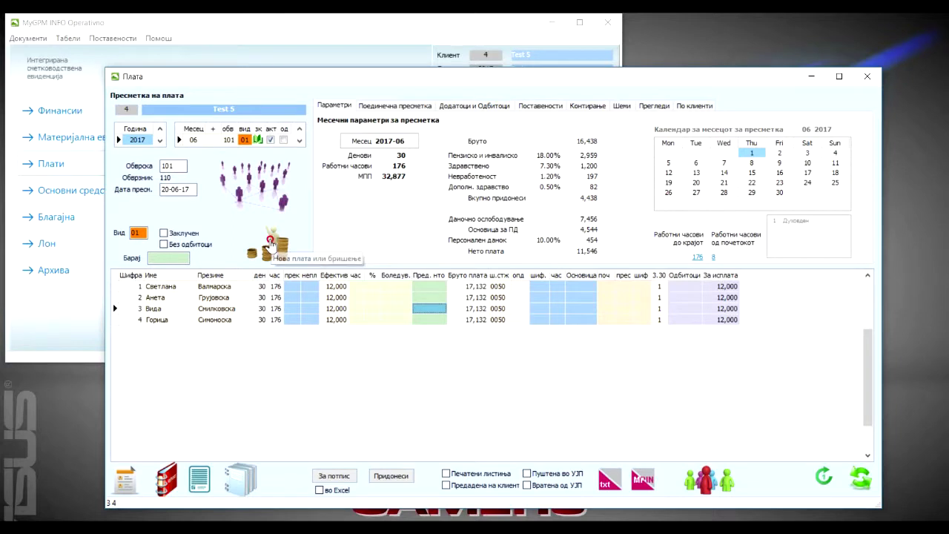
pyautogui.click(268, 249)
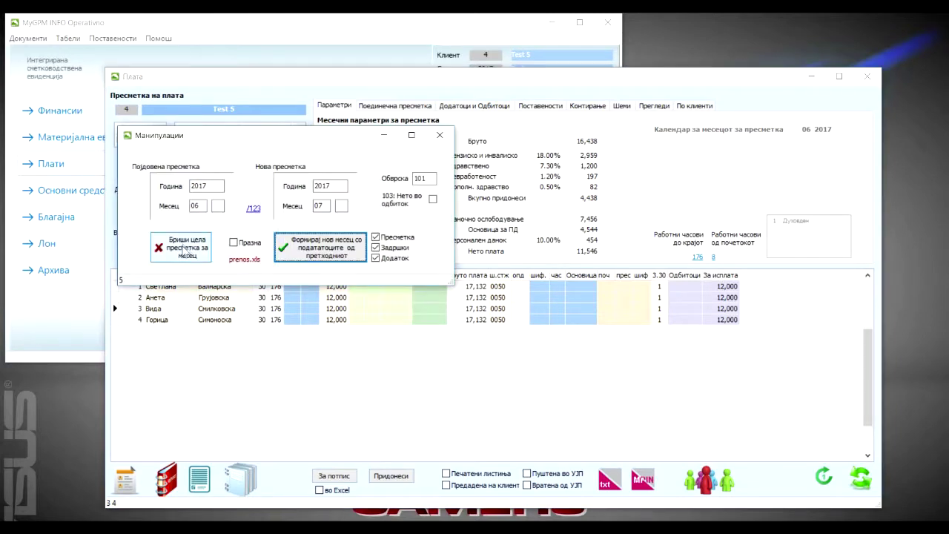
pyautogui.click(189, 255)
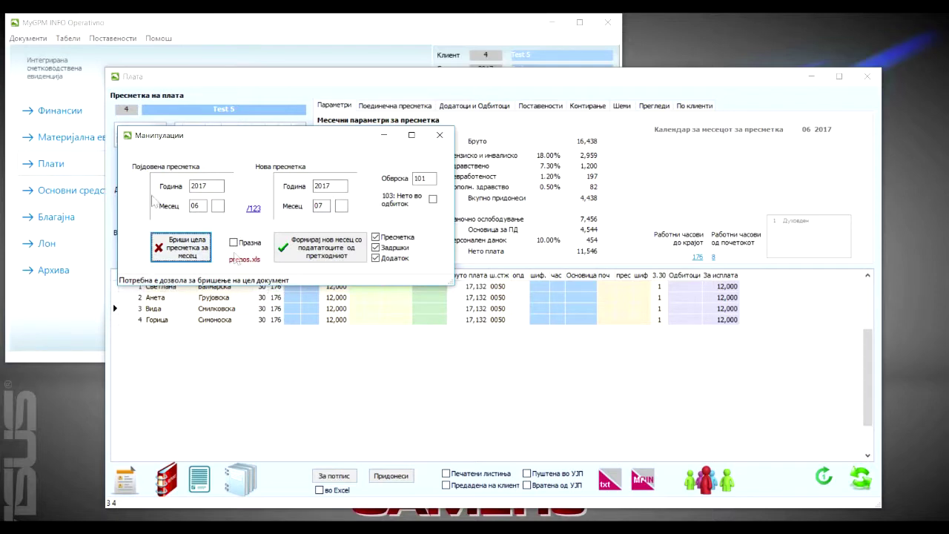
# Allow manipulation of whole documents (Дозволена манипулација со цел документ) and delete the entire month 06 payroll calculation
pyautogui.click(99, 39)
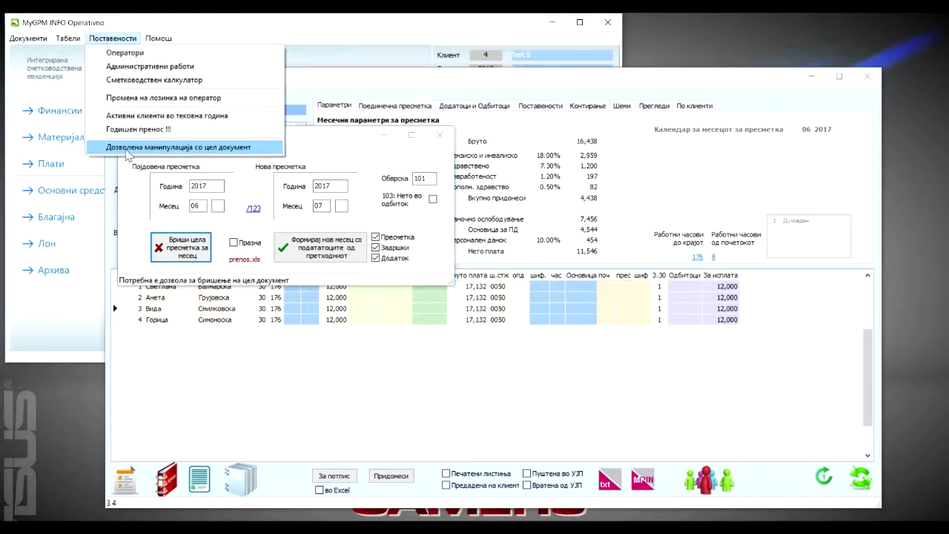
pyautogui.click(193, 148)
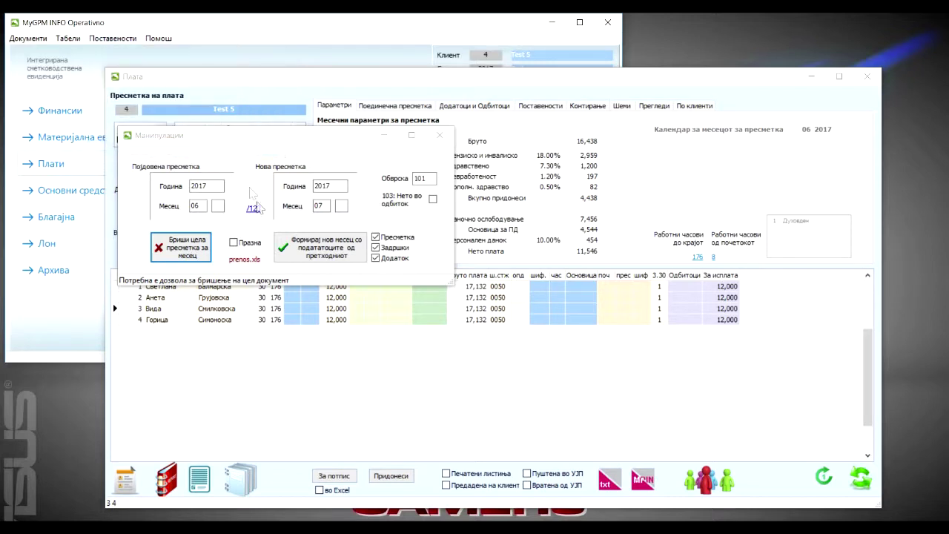
pyautogui.click(183, 240)
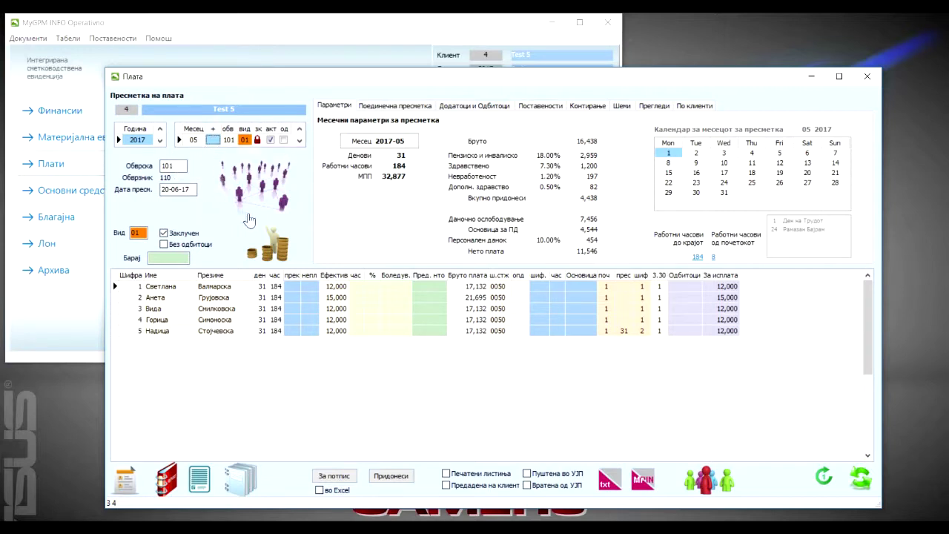
# Try to delete the entire payroll calculation for month 05 of 2017
pyautogui.click(273, 243)
pyautogui.click(190, 249)
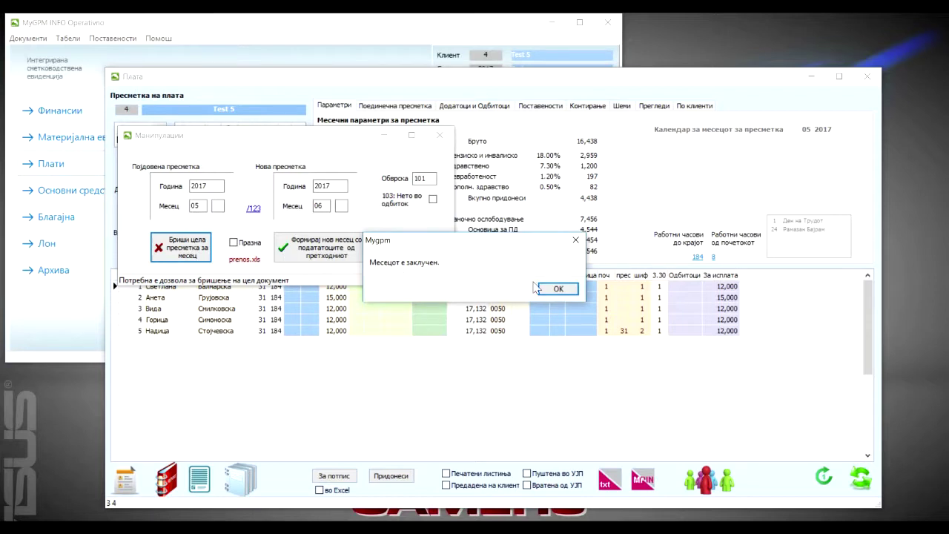
pyautogui.click(557, 289)
pyautogui.click(439, 135)
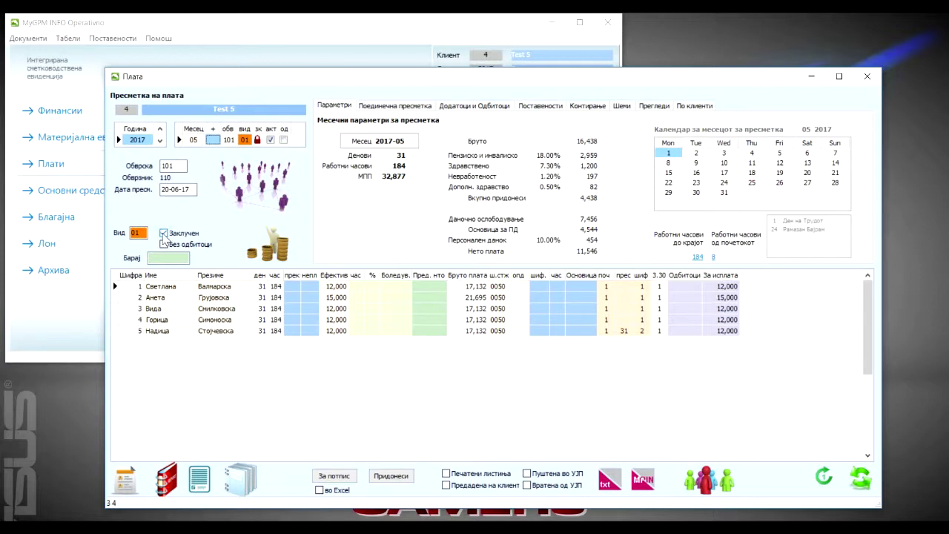
# Switch the Заклучен lock of the month 05 payroll off and on again, leaving it locked
pyautogui.click(163, 234)
pyautogui.click(162, 234)
pyautogui.click(162, 234)
pyautogui.click(163, 233)
pyautogui.click(163, 233)
pyautogui.click(163, 233)
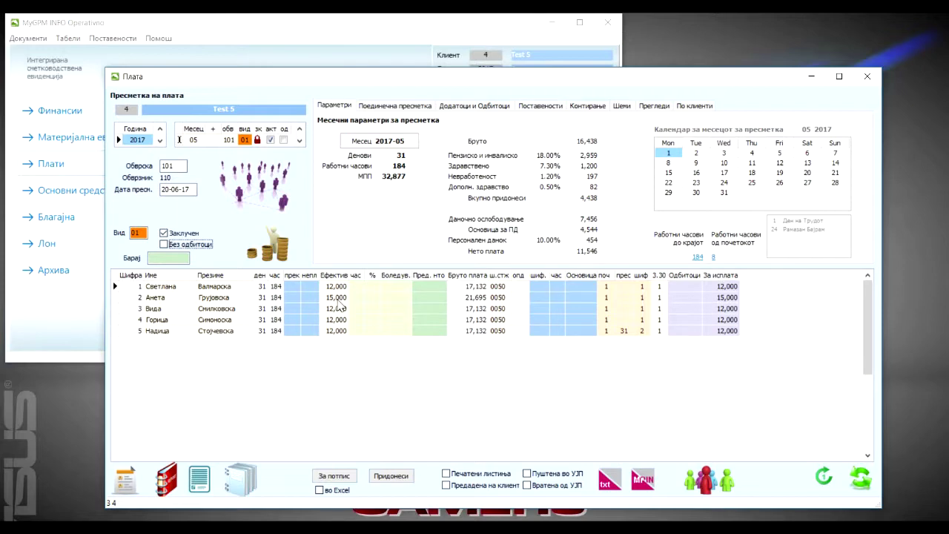
# Form the new payroll month 06 of 2017 again from the data of month 05, with Обврска 101
pyautogui.click(333, 297)
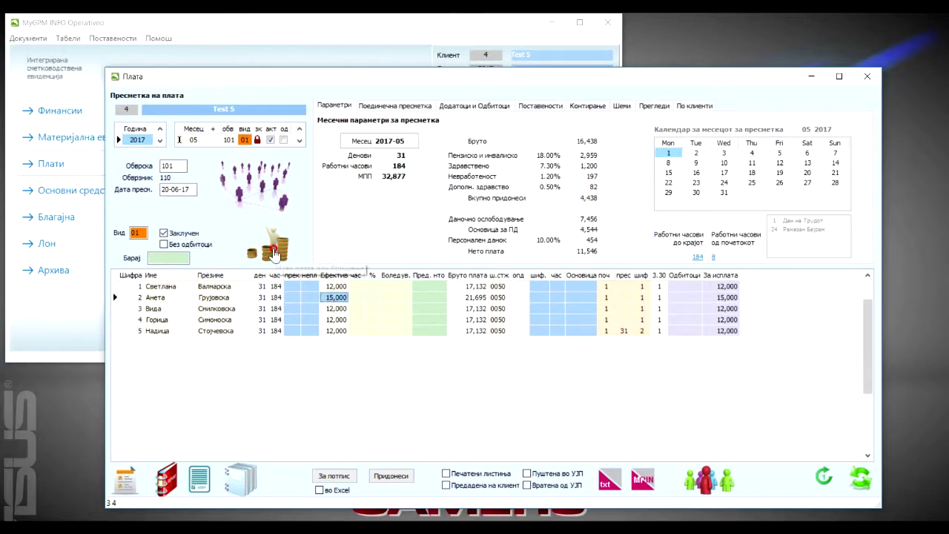
pyautogui.click(275, 249)
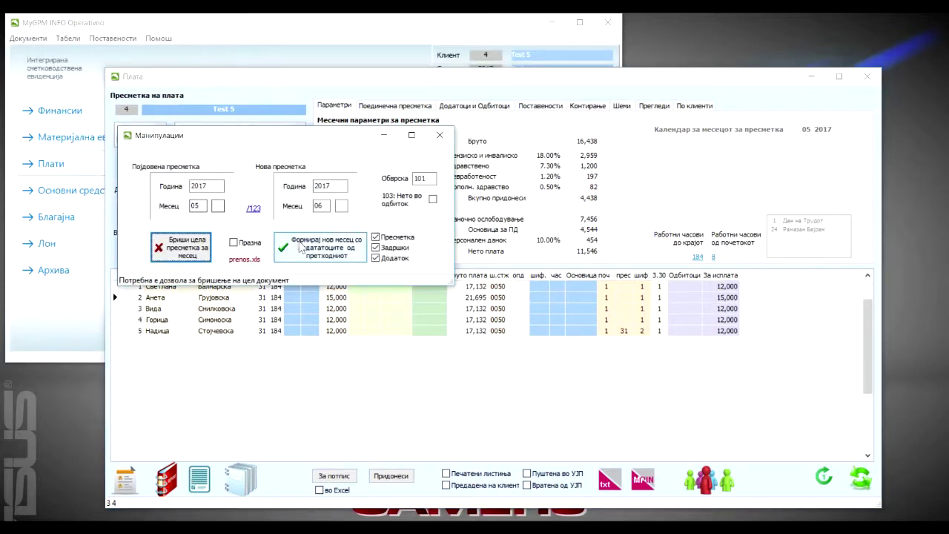
pyautogui.click(300, 250)
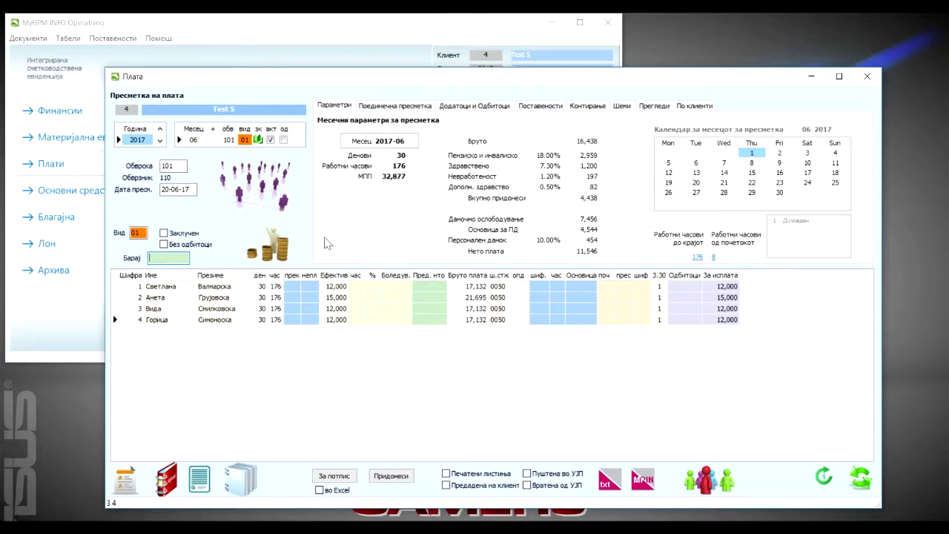
# From the month 05 payroll, form an empty (Празна) additional calculation 1 for month 05 of 2017, with Обврска 103
pyautogui.click(195, 132)
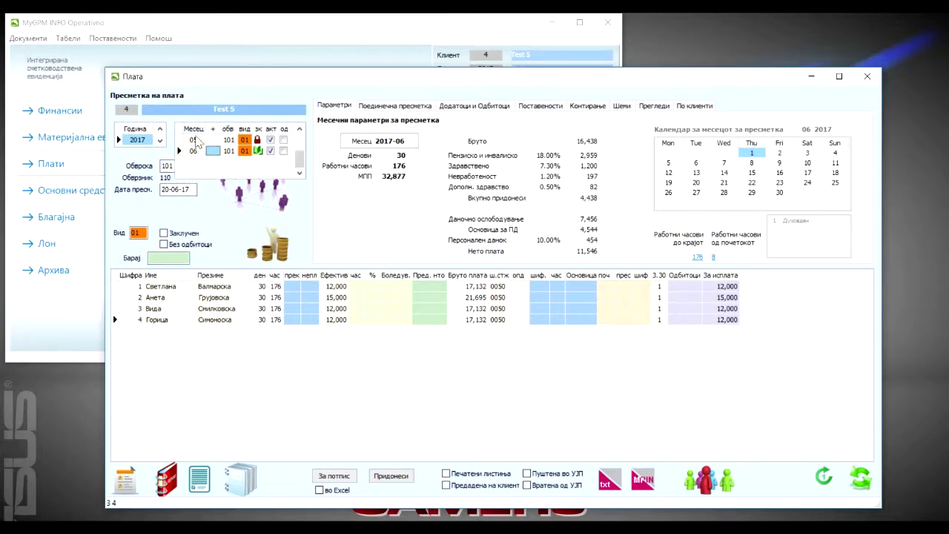
pyautogui.click(193, 140)
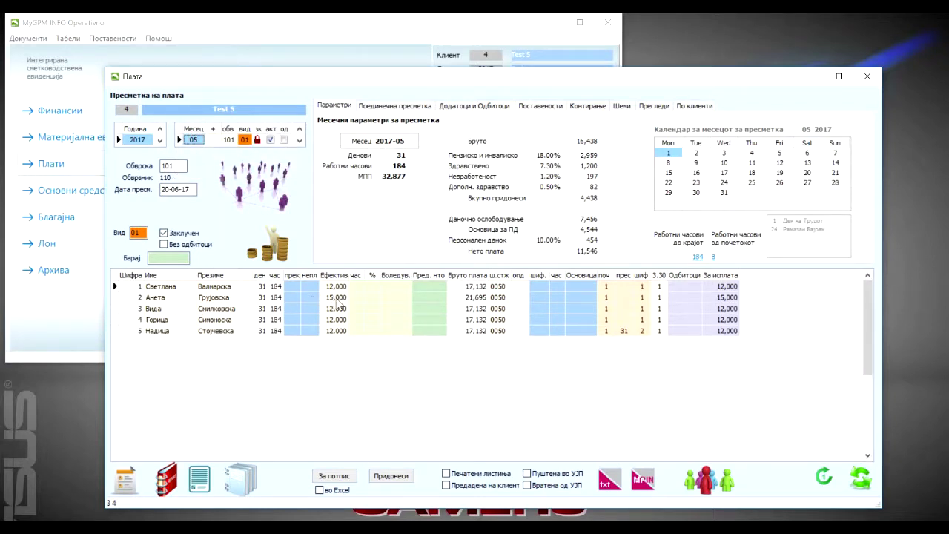
pyautogui.click(336, 299)
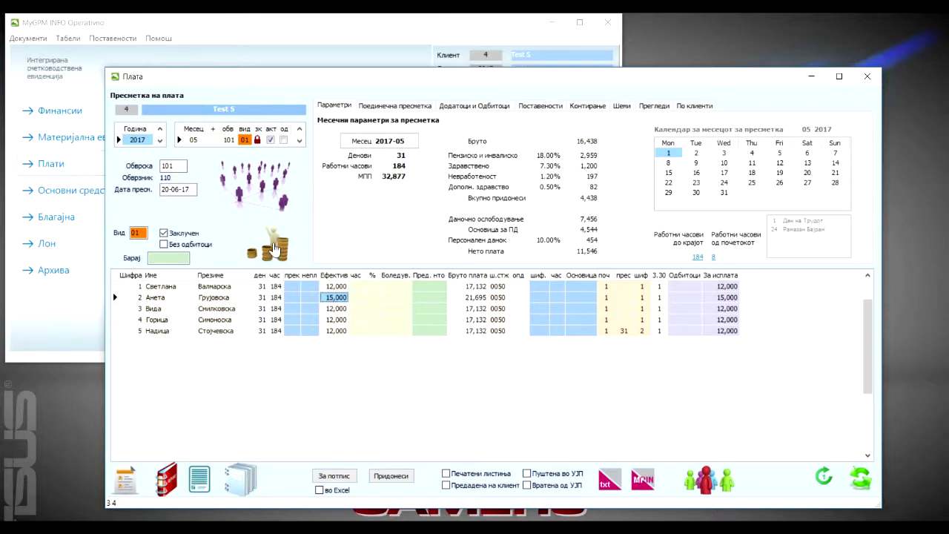
pyautogui.click(274, 249)
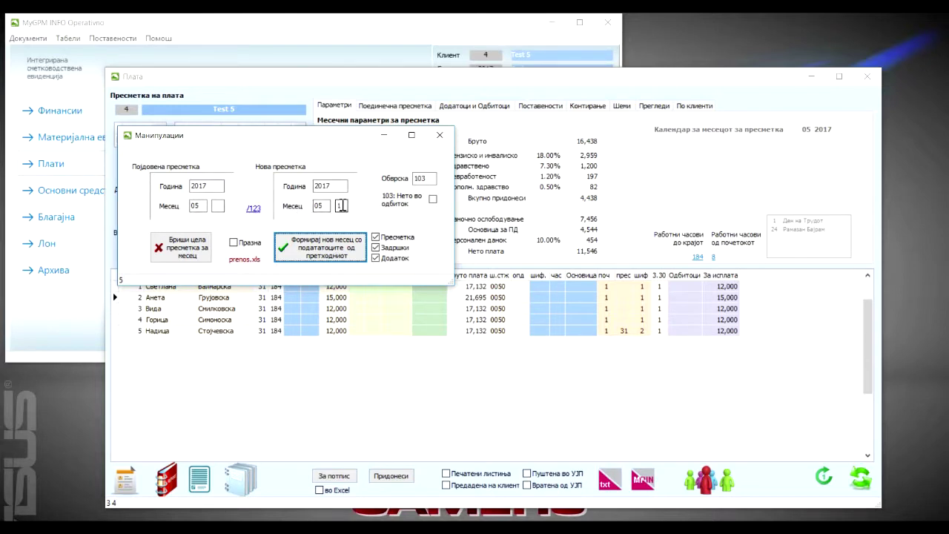
pyautogui.doubleClick(421, 178)
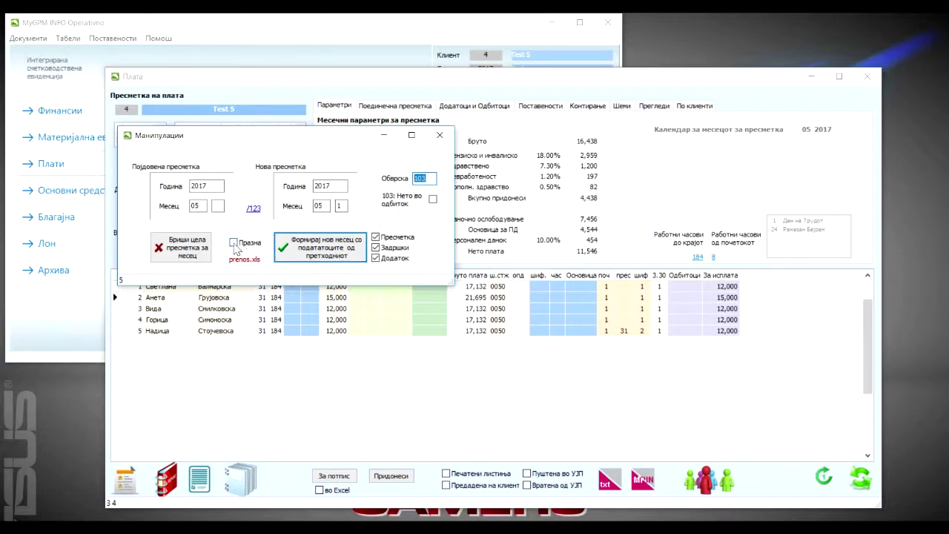
pyautogui.click(233, 243)
pyautogui.click(324, 251)
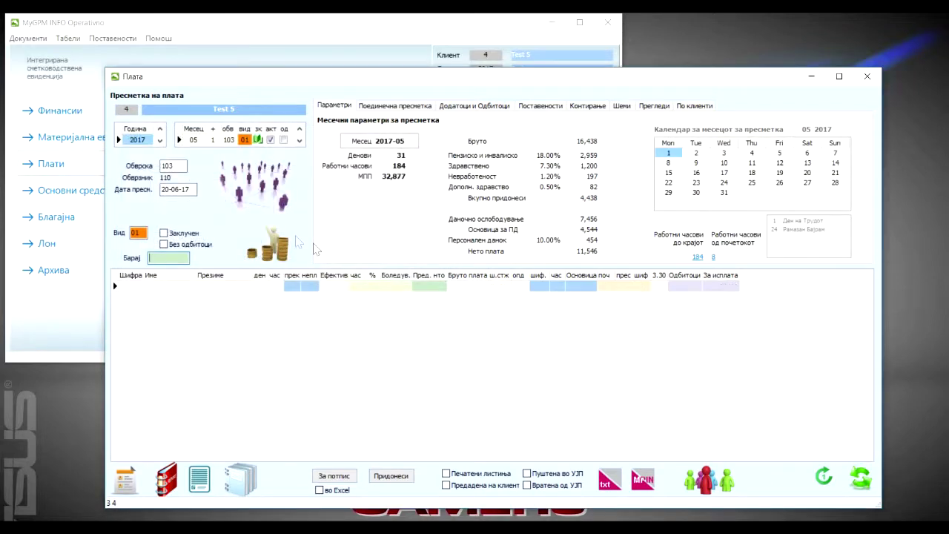
pyautogui.click(199, 135)
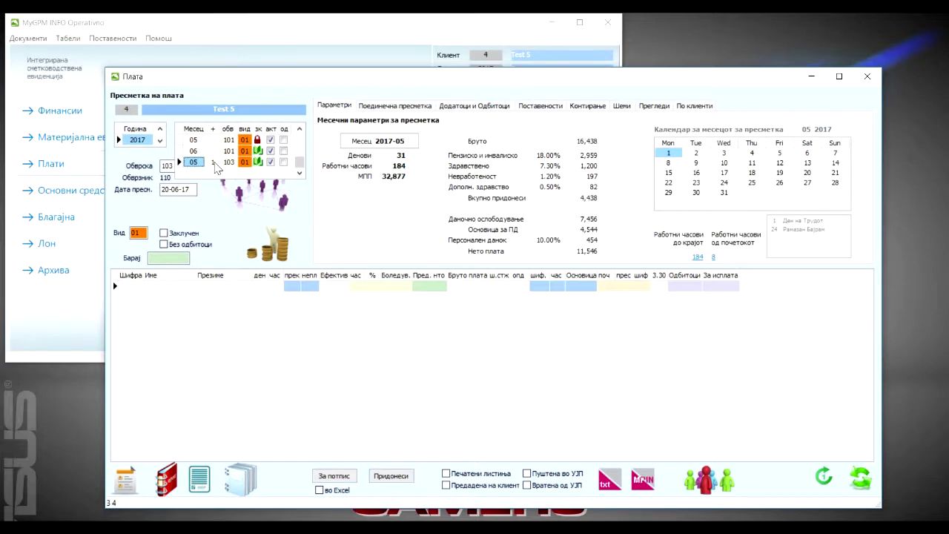
pyautogui.click(214, 163)
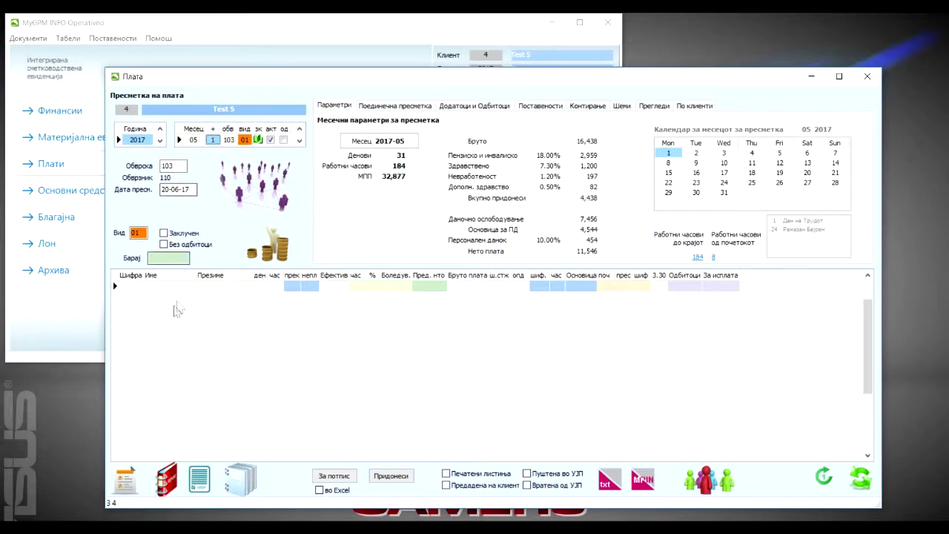
pyautogui.click(133, 287)
pyautogui.write('4')
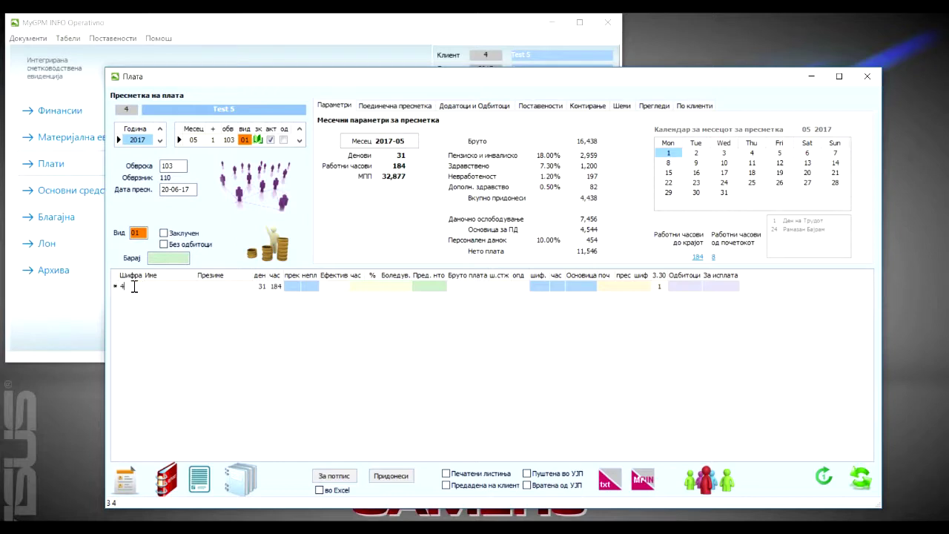
pyautogui.press('Return')
# Check the employee codes in the main month 05 payroll, and add employee 2 to additional calculation 1 of month 05
pyautogui.click(195, 129)
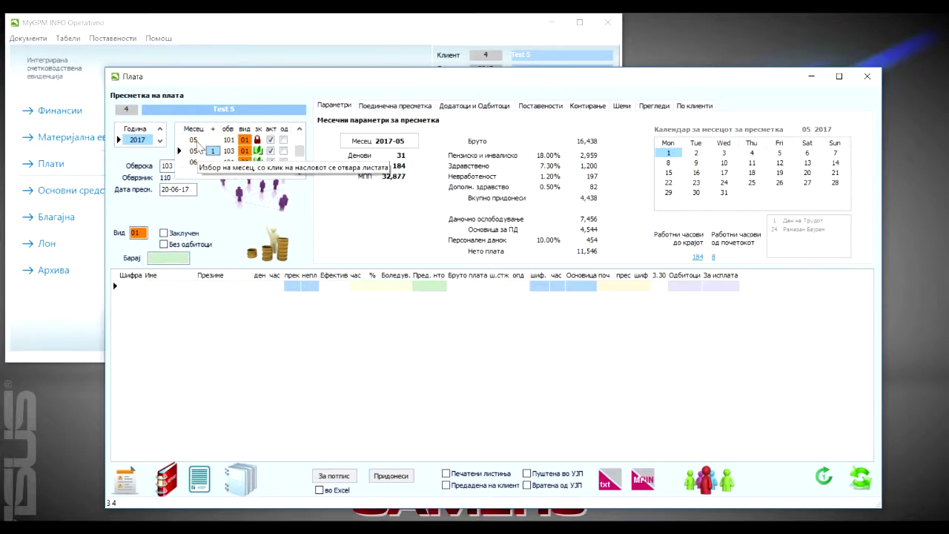
pyautogui.click(197, 140)
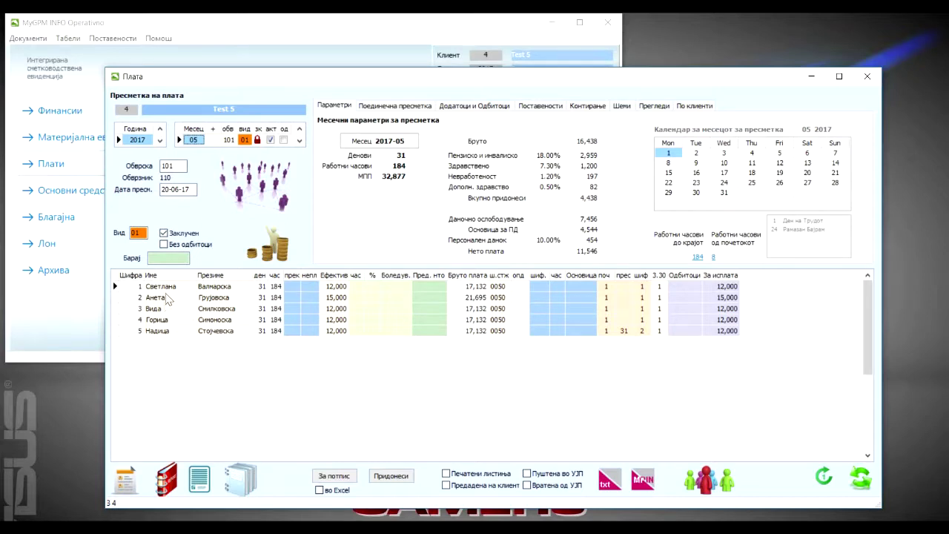
pyautogui.click(209, 138)
pyautogui.click(204, 151)
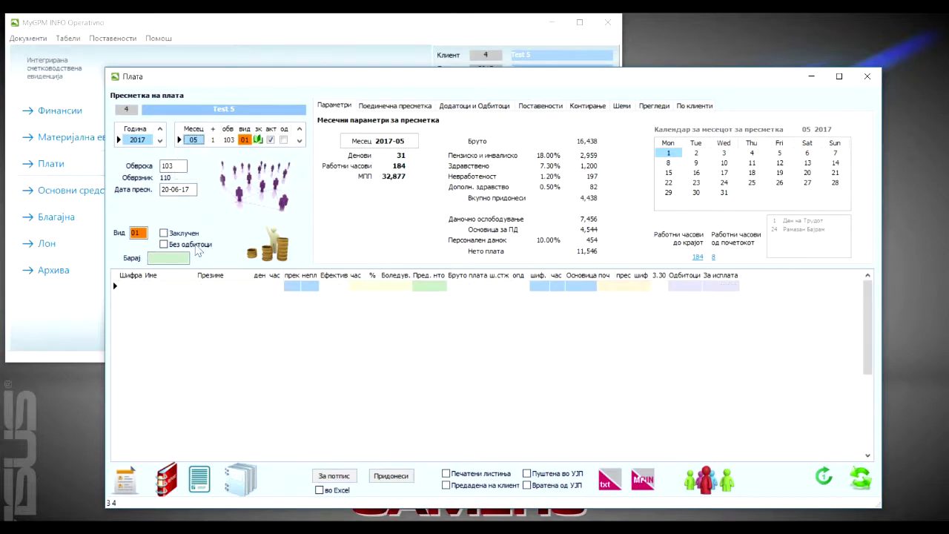
pyautogui.click(132, 296)
pyautogui.write('2')
pyautogui.press('Return')
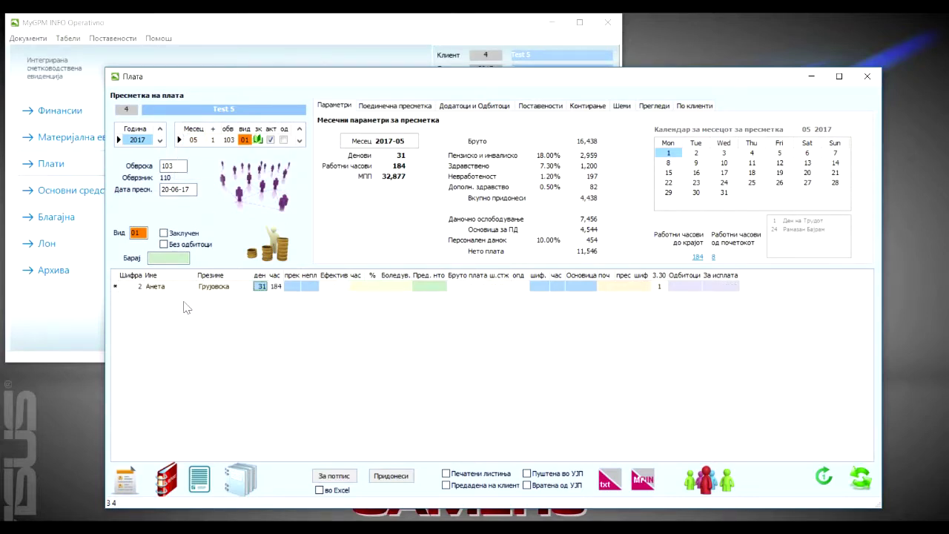
# Set employee 2's predefined net pay to 16000 in the additional month 05 calculation
pyautogui.click(424, 290)
pyautogui.write('16000')
pyautogui.press('Return')
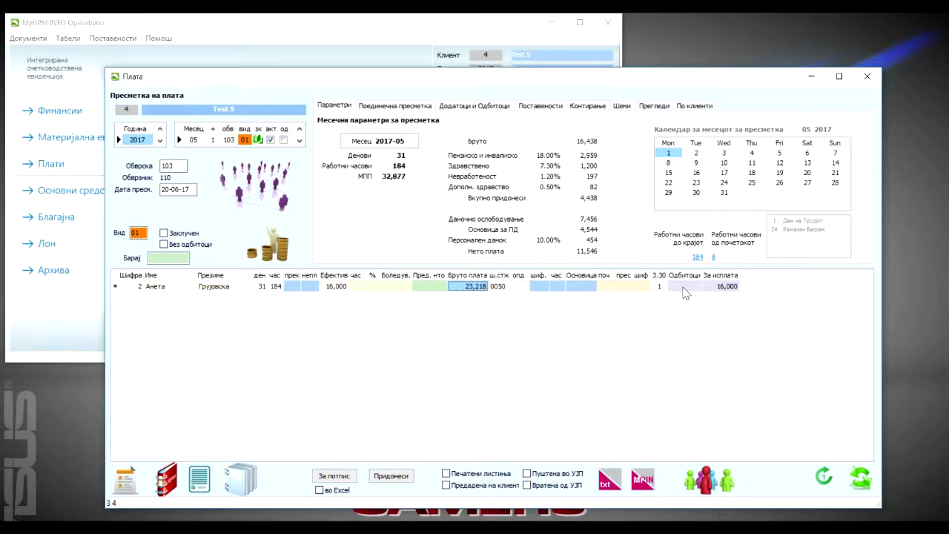
# Create net pay deduction 1 with the description Neto for additional calculation 1 of month 05, and add employee 2 to it
pyautogui.click(467, 106)
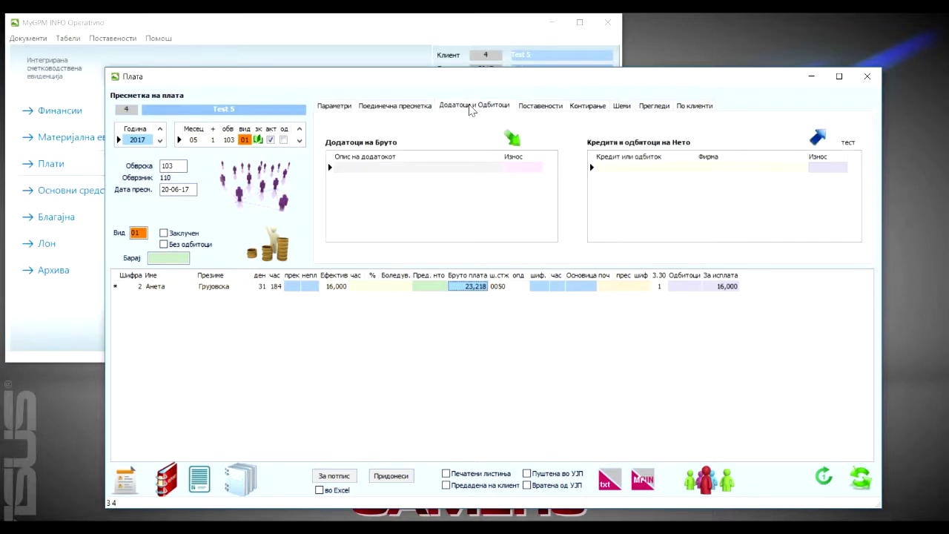
pyautogui.click(814, 148)
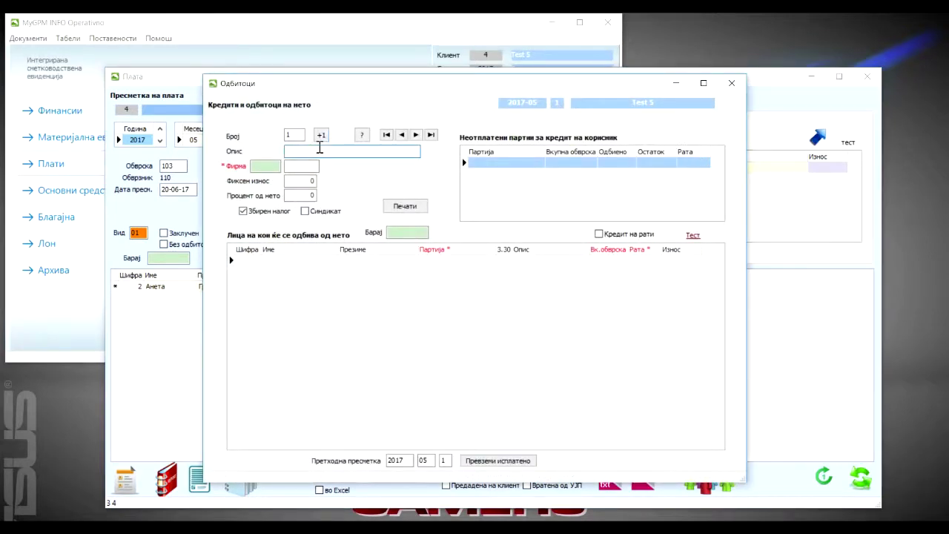
pyautogui.write('Neto')
pyautogui.click(249, 264)
pyautogui.write('2')
pyautogui.press('Return')
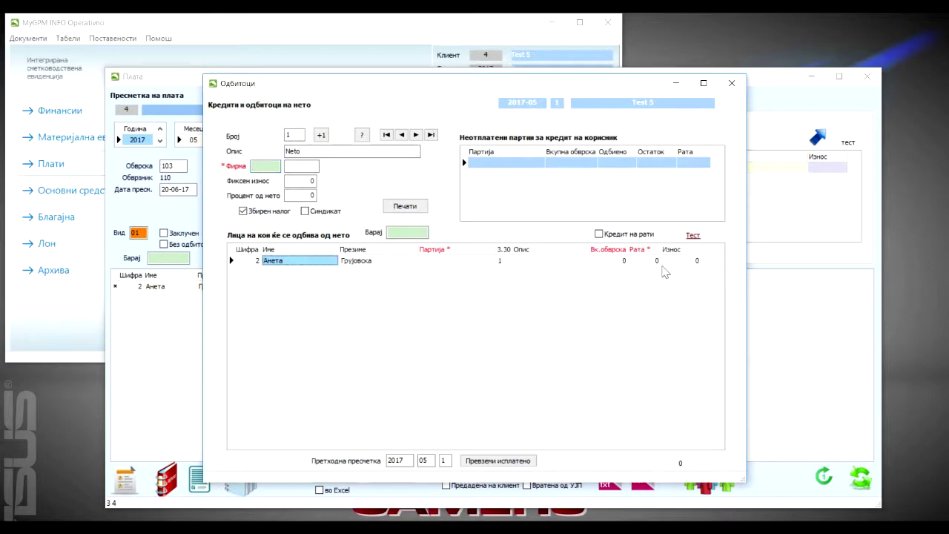
# Set employee 2's Neto deduction amount to 15000 and recalculate the additional month 05 payroll
pyautogui.click(678, 261)
pyautogui.write('1500')
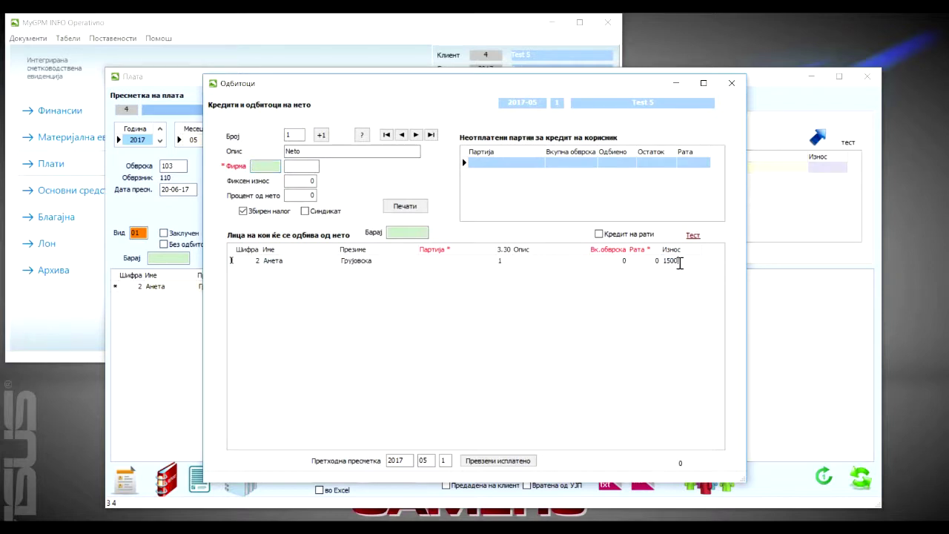
pyautogui.press('Return')
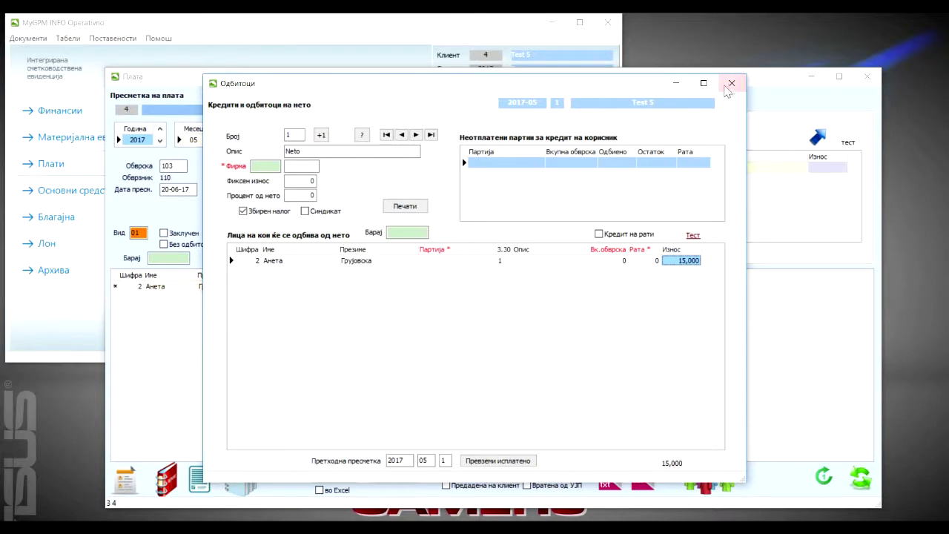
pyautogui.click(731, 83)
pyautogui.click(860, 478)
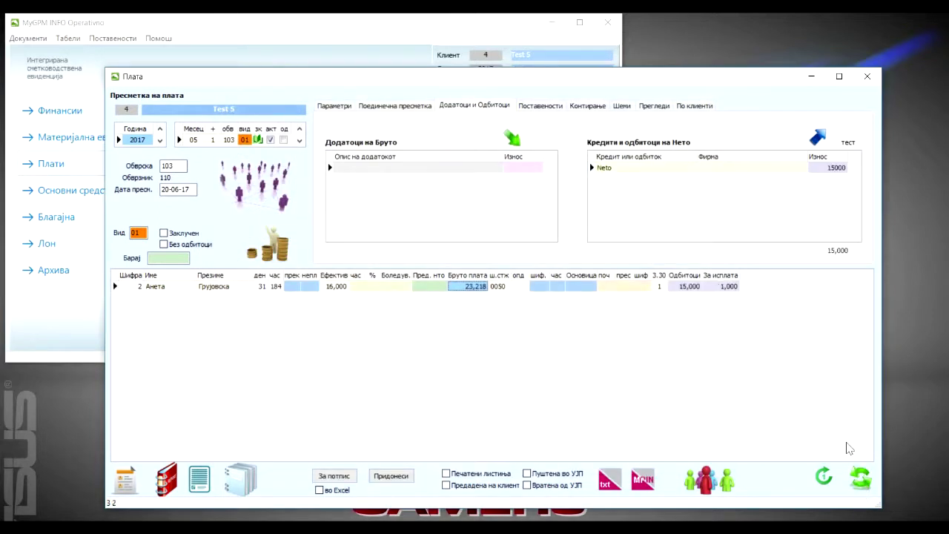
# Check employee 2's effective pay, deductions and payout amount in the additional month 05 calculation
pyautogui.click(331, 287)
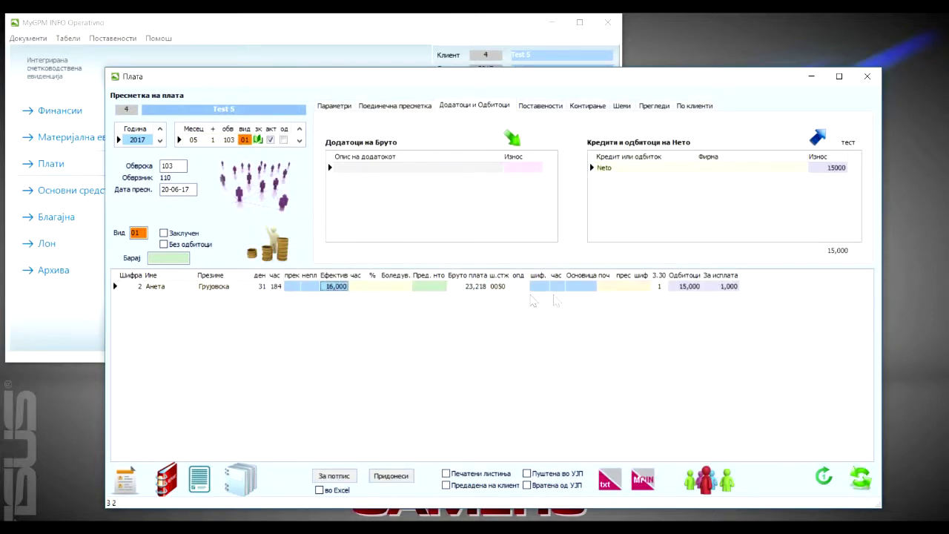
pyautogui.click(689, 286)
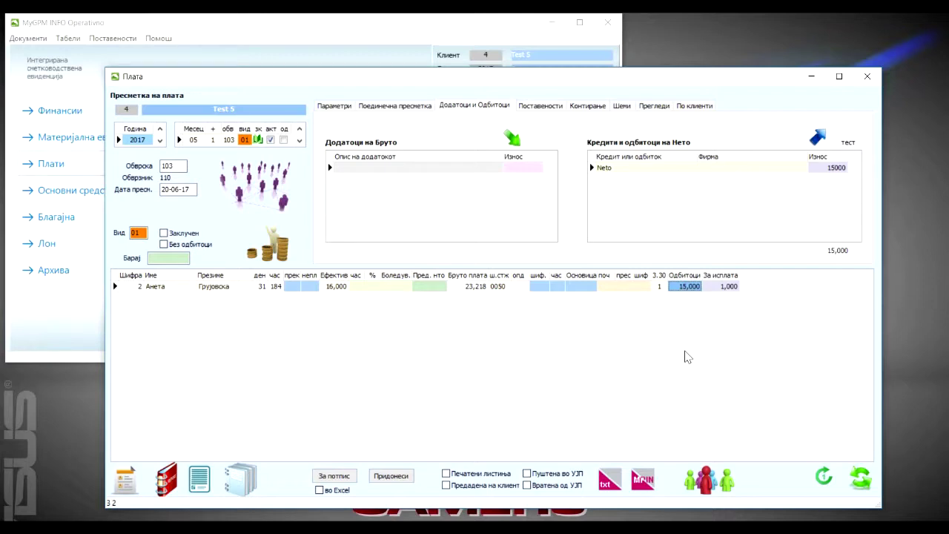
pyautogui.click(724, 288)
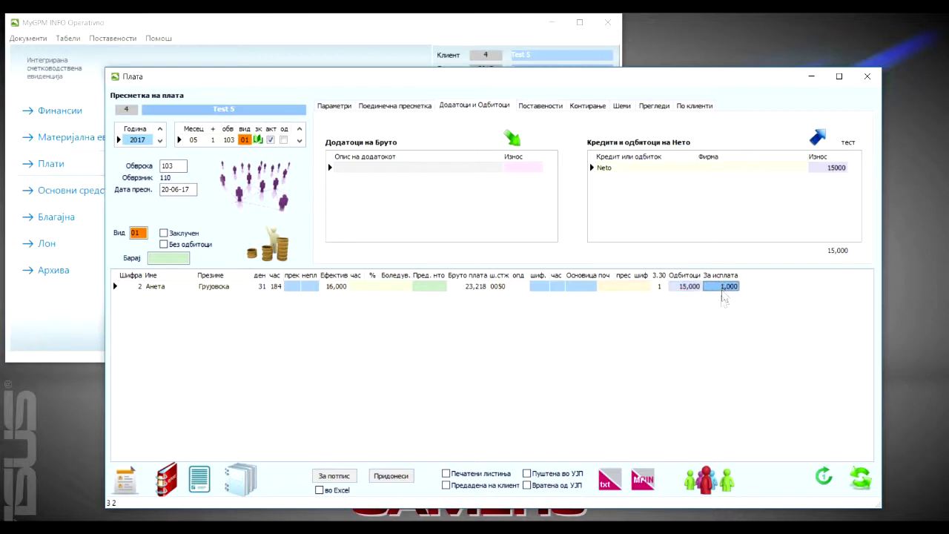